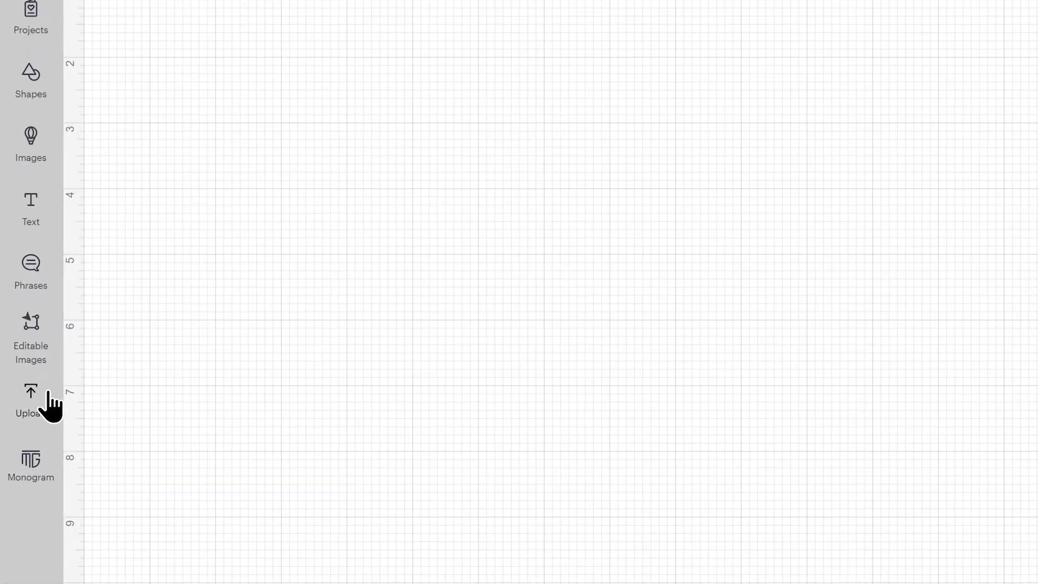
# Upload the svg-teddy-halloween-m-craftwithsarah SVG file from the Halloween Teddy - Male folder as a cut image
pyautogui.click(52, 392)
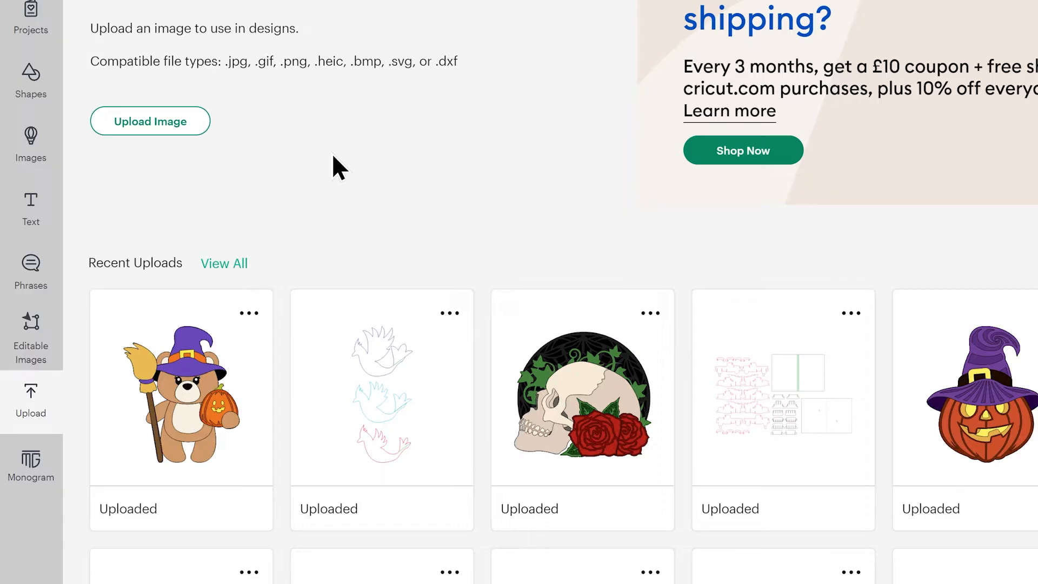
pyautogui.click(176, 123)
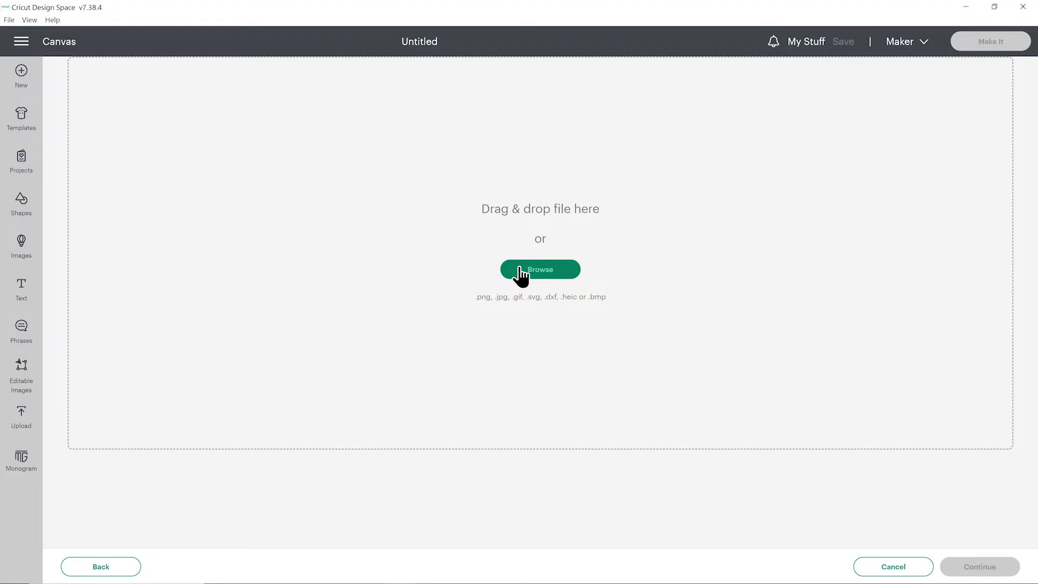
pyautogui.click(521, 270)
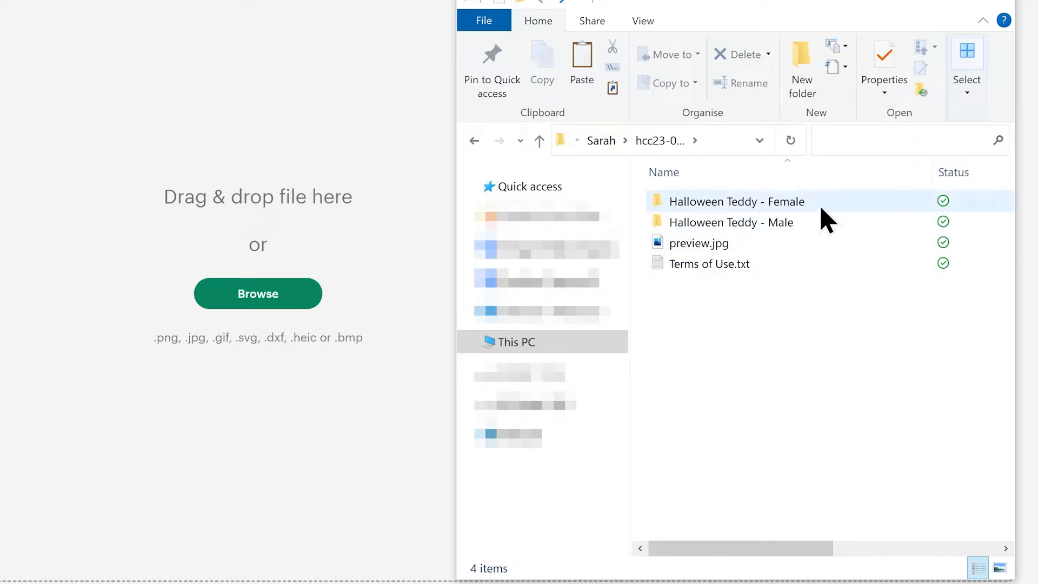
pyautogui.doubleClick(781, 222)
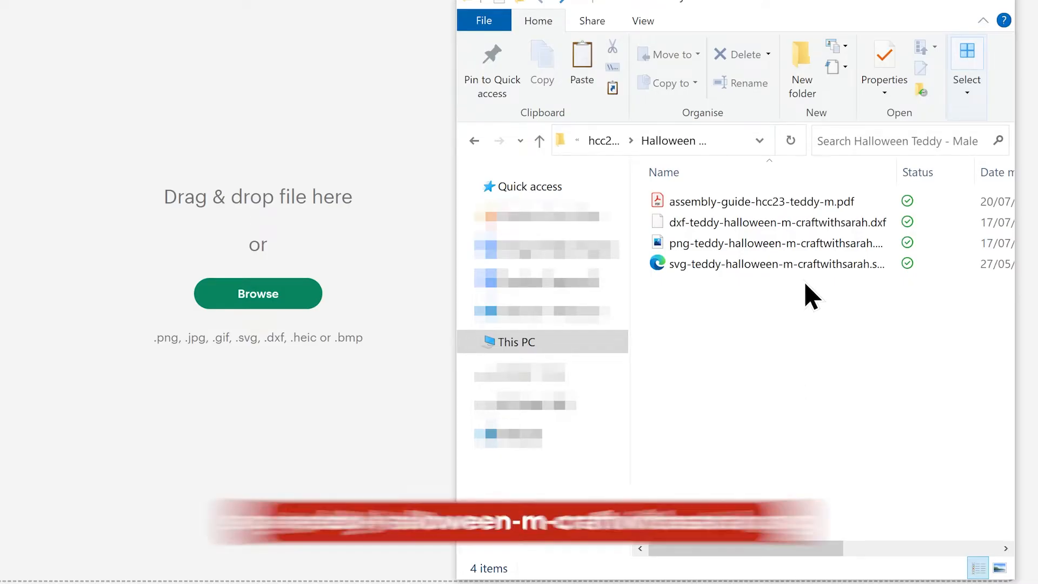
pyautogui.click(805, 265)
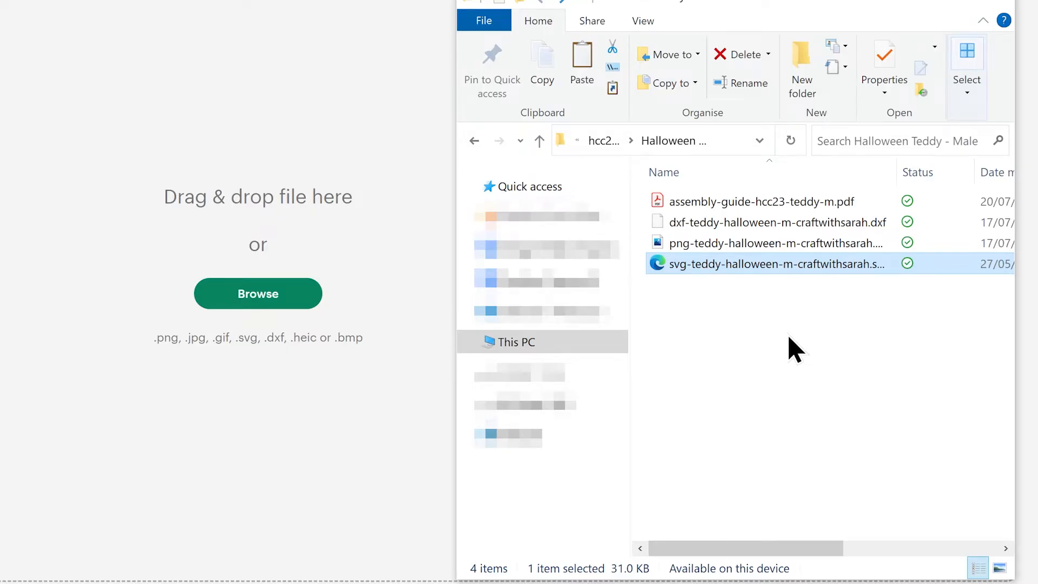
pyautogui.moveTo(783, 265); pyautogui.dragTo(774, 521)
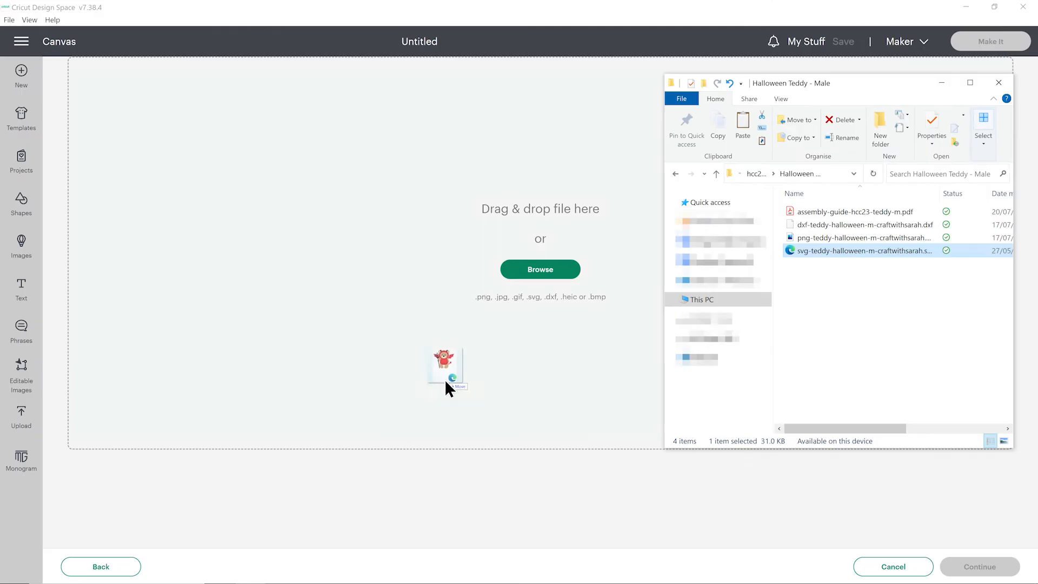
pyautogui.moveTo(445, 379); pyautogui.dragTo(440, 354)
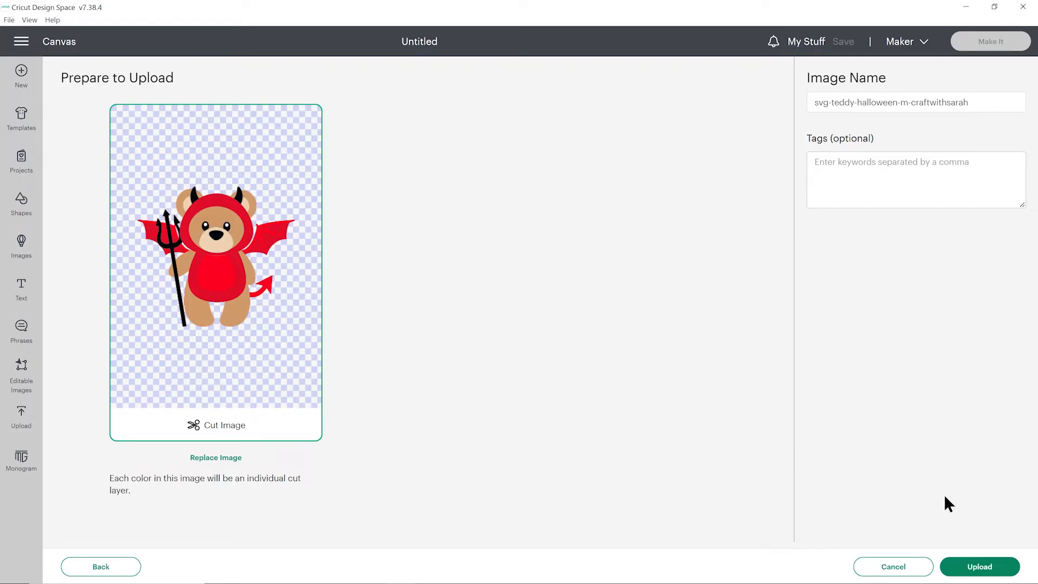
pyautogui.click(976, 567)
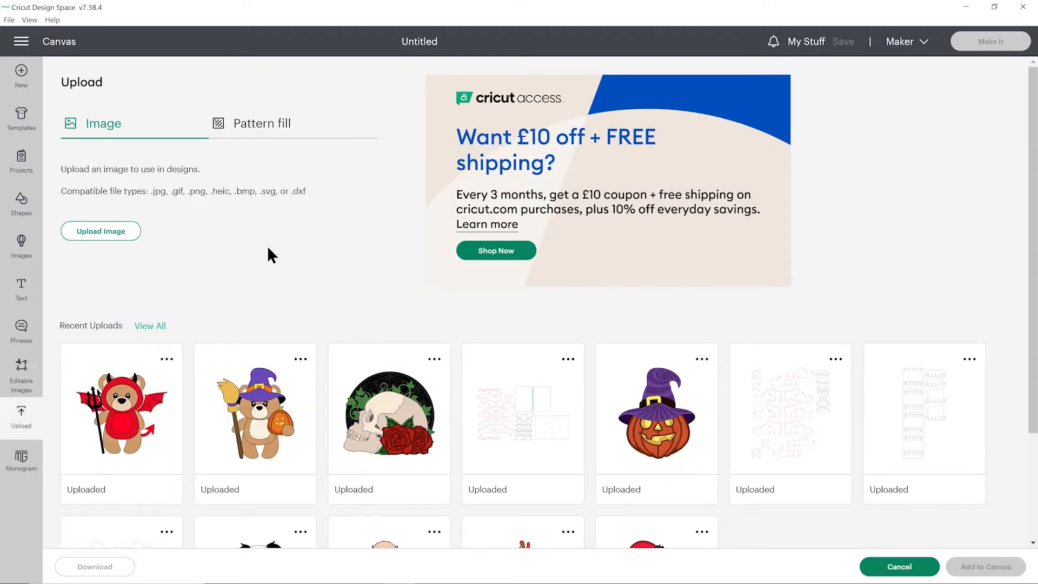
# Add both uploaded teddy designs, the red devil and the purple-hatted witch, to the canvas together
pyautogui.click(116, 394)
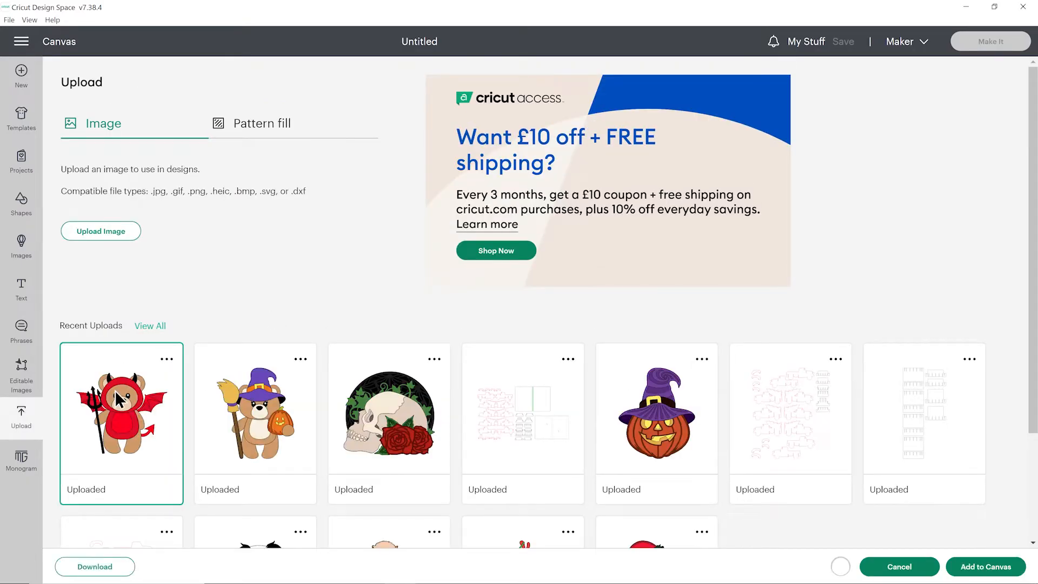
pyautogui.click(267, 382)
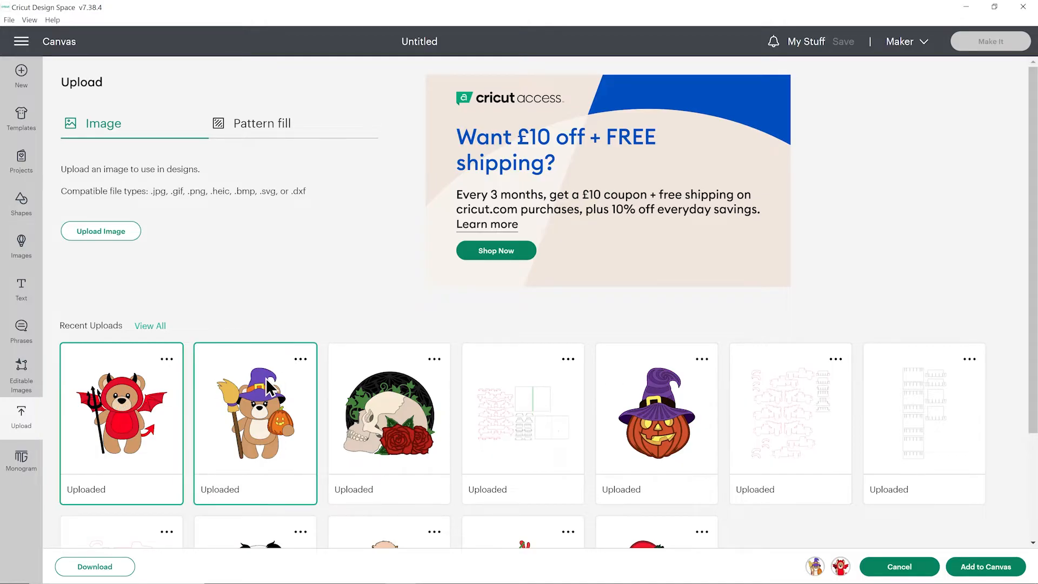
pyautogui.click(968, 566)
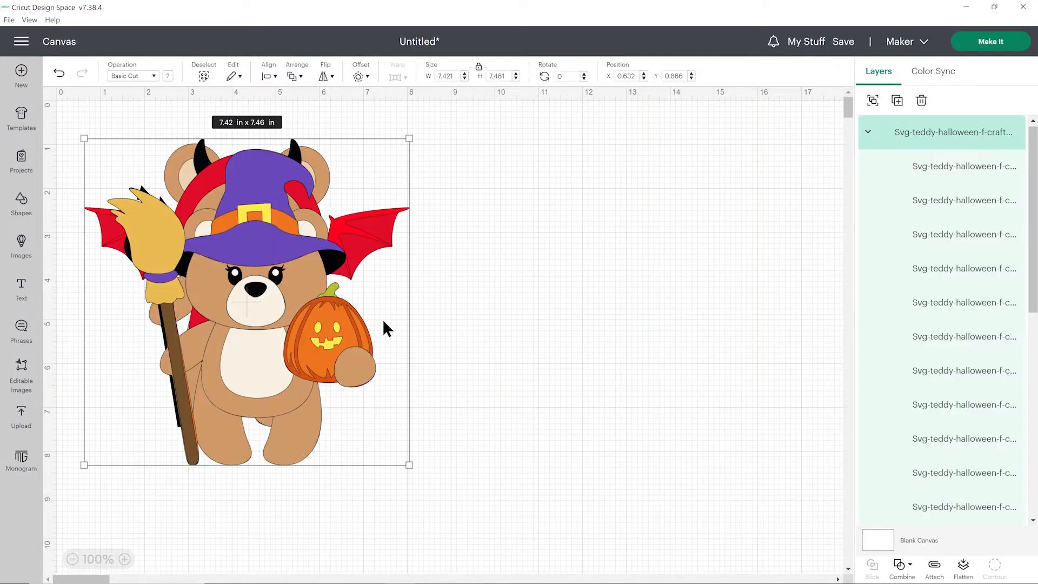
# Arrange the teddies side by side, with the devil at about X 1.73, Y 1.37 and the witch at about X 9.76, Y 0.62
pyautogui.moveTo(267, 325); pyautogui.dragTo(716, 308)
pyautogui.click(424, 324)
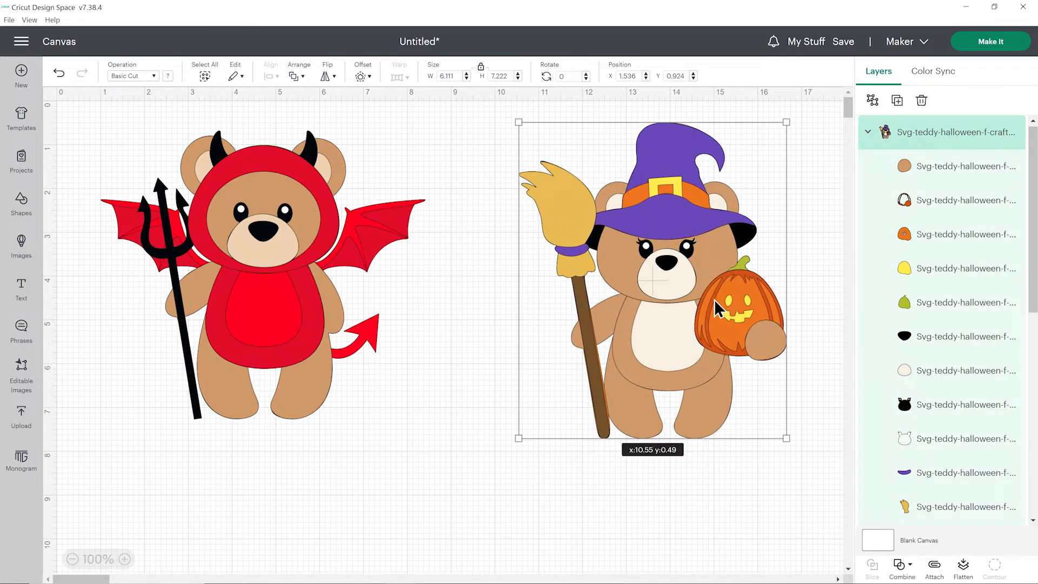
pyautogui.moveTo(297, 256); pyautogui.dragTo(335, 287)
pyautogui.scroll(5, 925, 265)
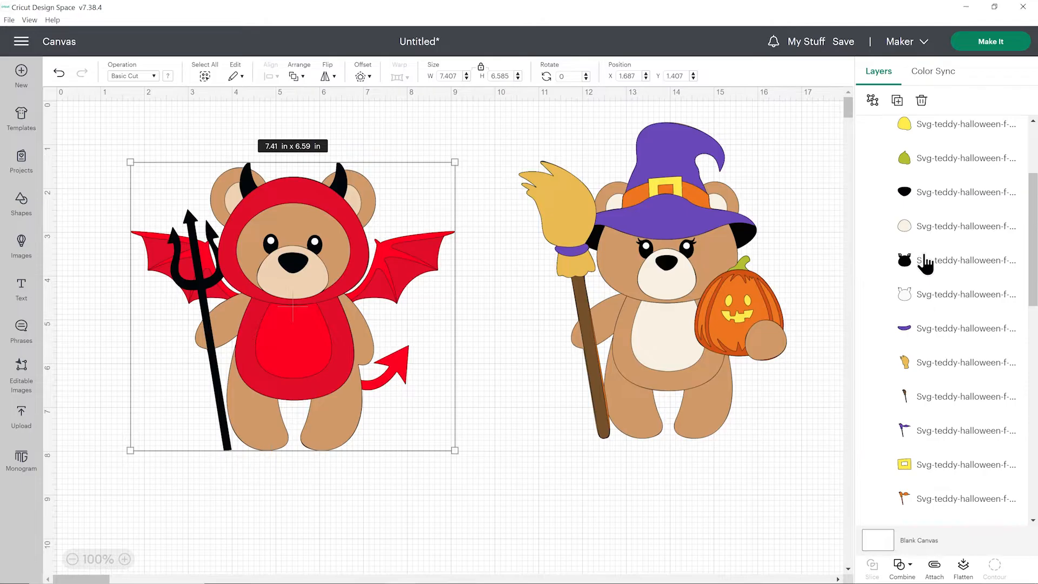
pyautogui.scroll(3, 924, 264)
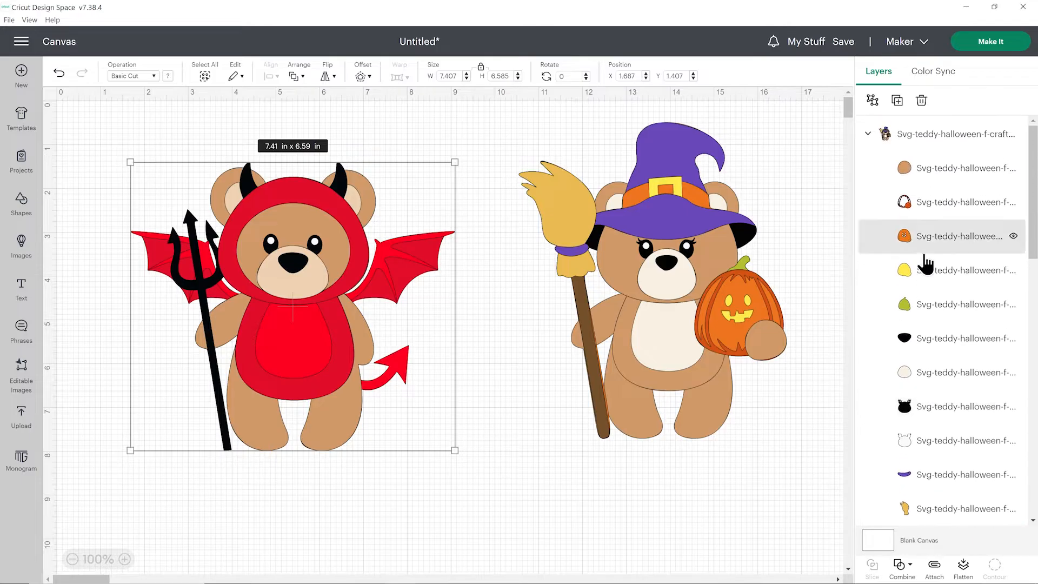
pyautogui.scroll(-5, 926, 264)
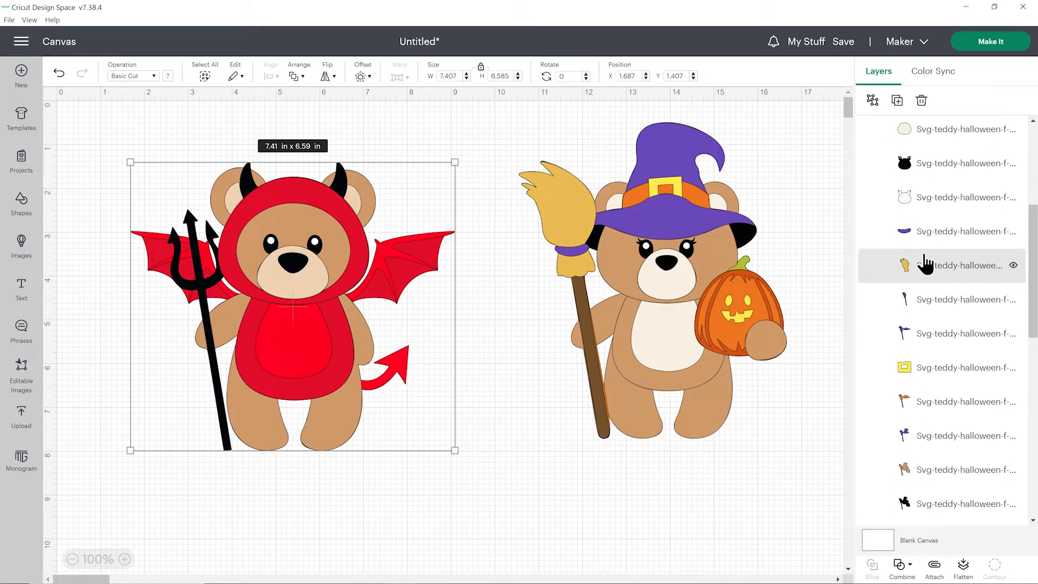
pyautogui.moveTo(686, 269); pyautogui.dragTo(652, 275)
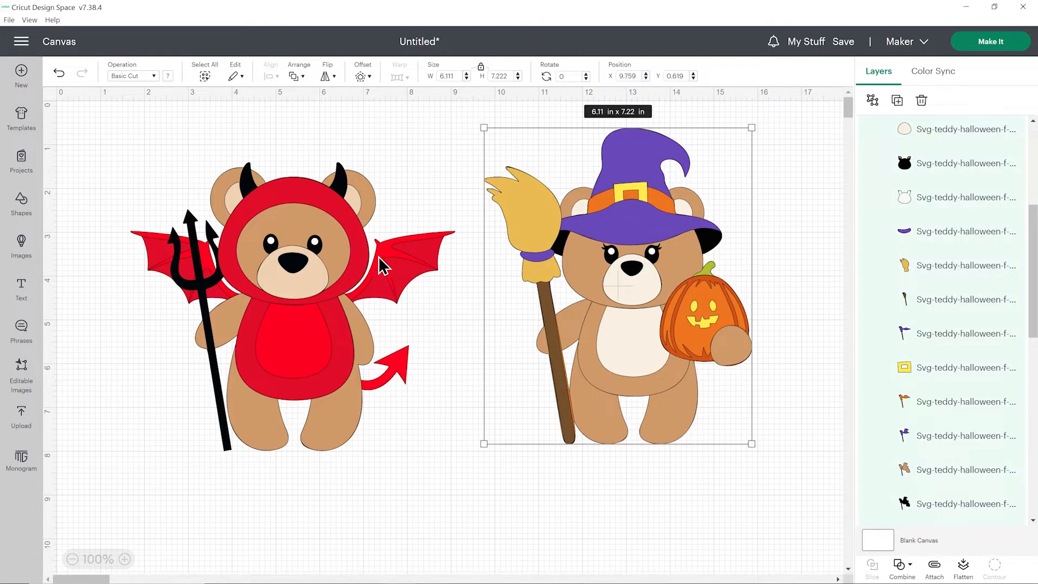
pyautogui.click(392, 258)
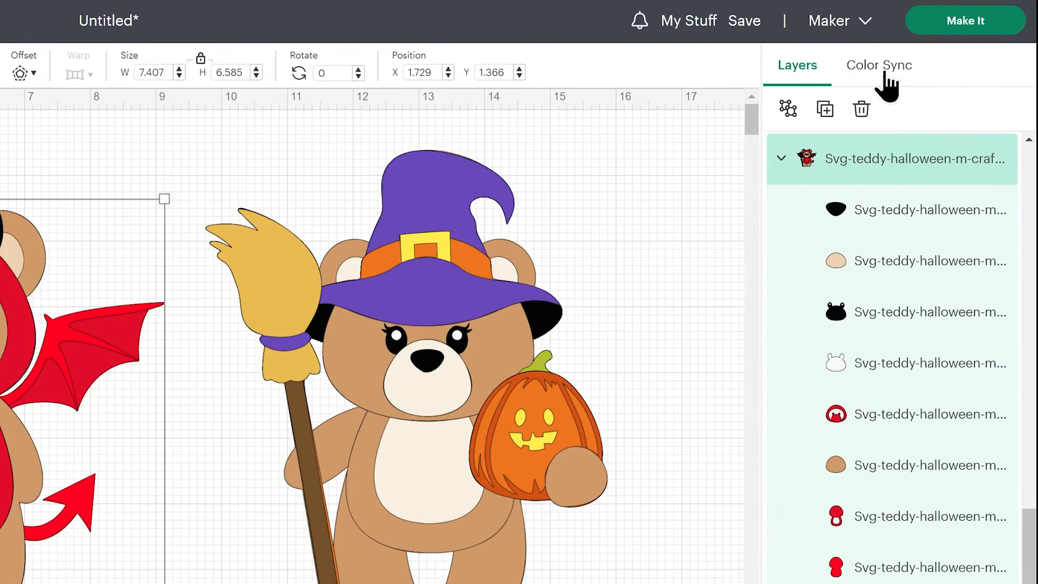
# Use Color Sync to merge the #010404 black layers into the #020609 black group
pyautogui.click(887, 84)
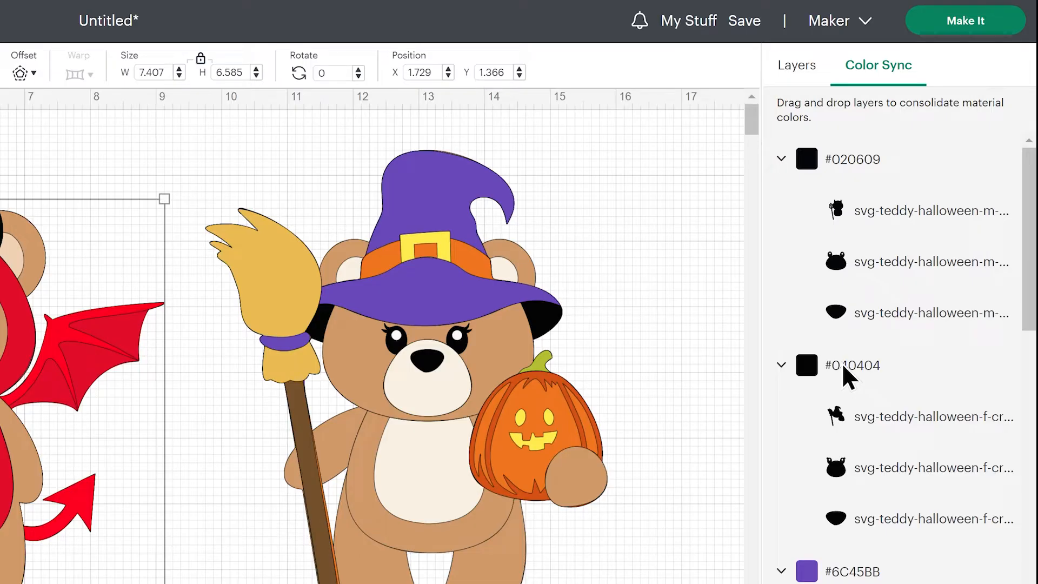
pyautogui.moveTo(842, 362); pyautogui.dragTo(834, 241)
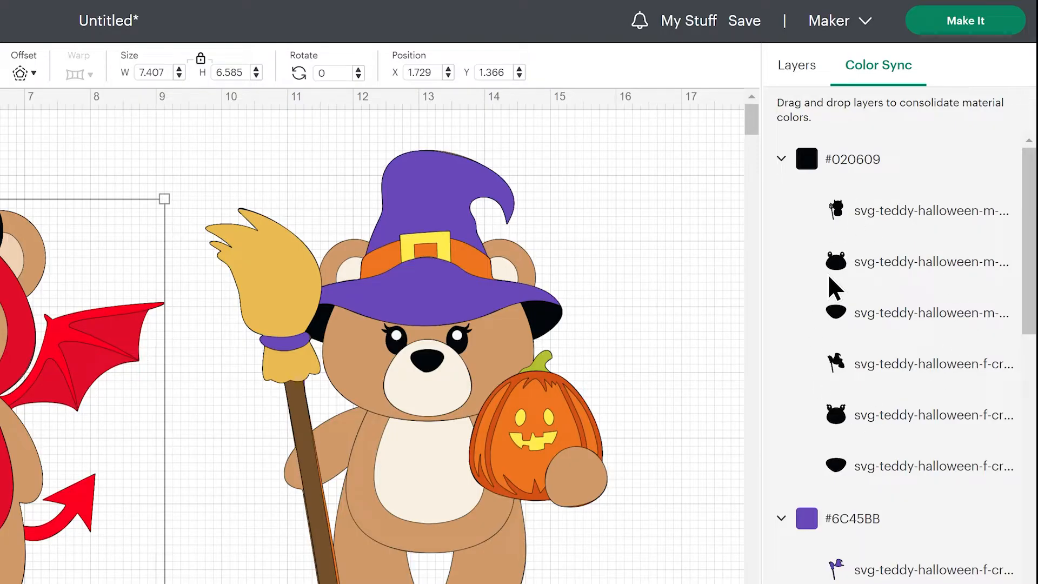
# Examine the remaining Color Sync groups for similar shades to merge, collapsing #D45500, #E11C25, #EABE48, #EE7805 and #FE1918 along the way
pyautogui.scroll(-6, 861, 296)
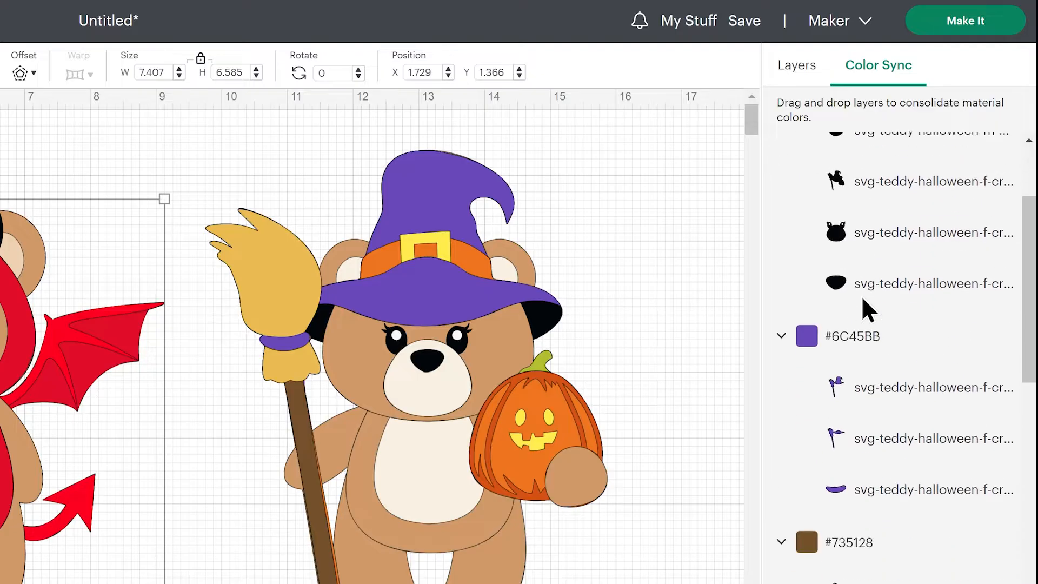
pyautogui.scroll(-8, 862, 295)
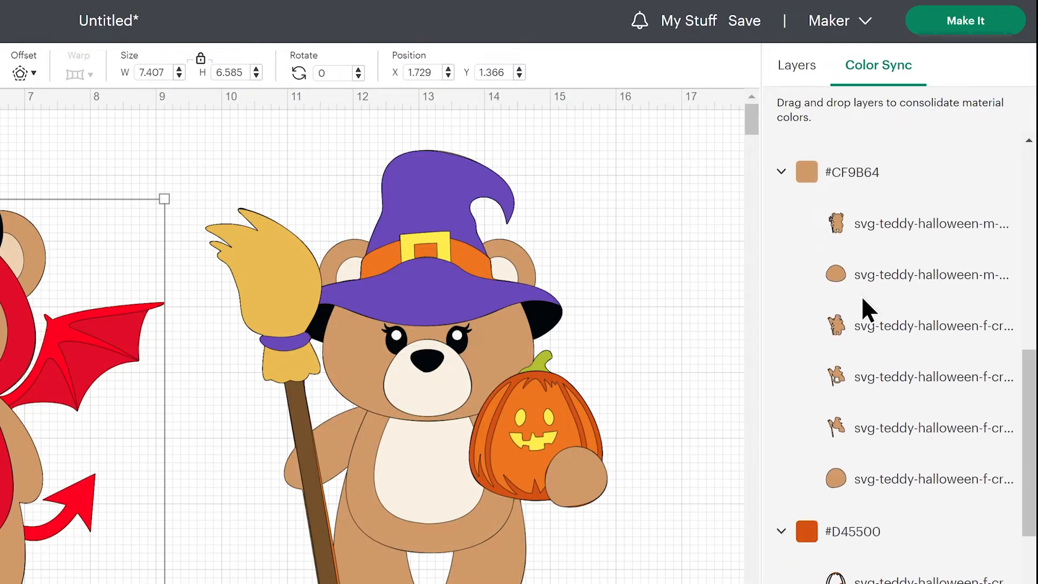
pyautogui.scroll(-2, 861, 295)
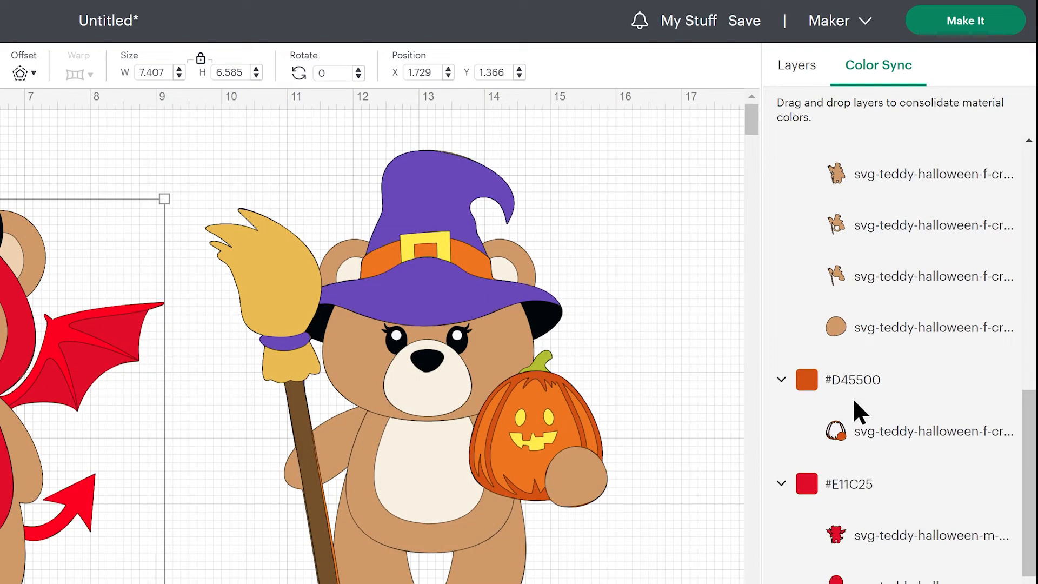
pyautogui.click(782, 483)
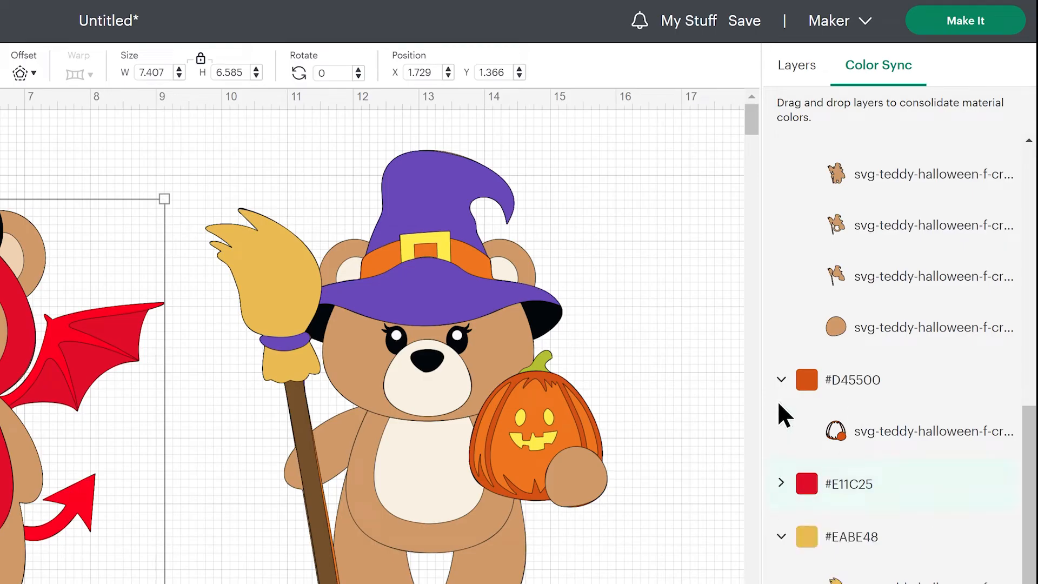
pyautogui.click(781, 380)
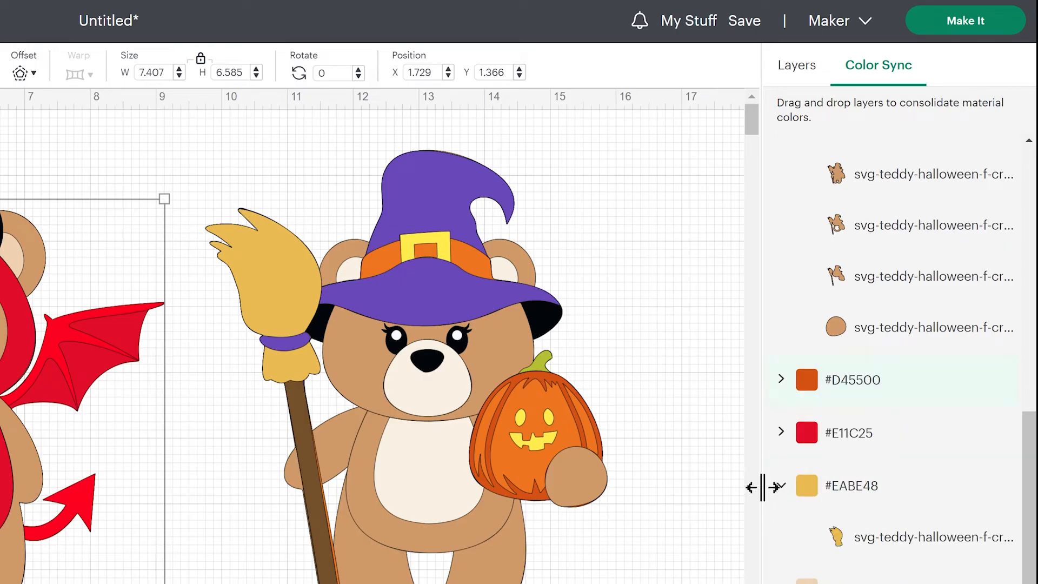
pyautogui.click(781, 485)
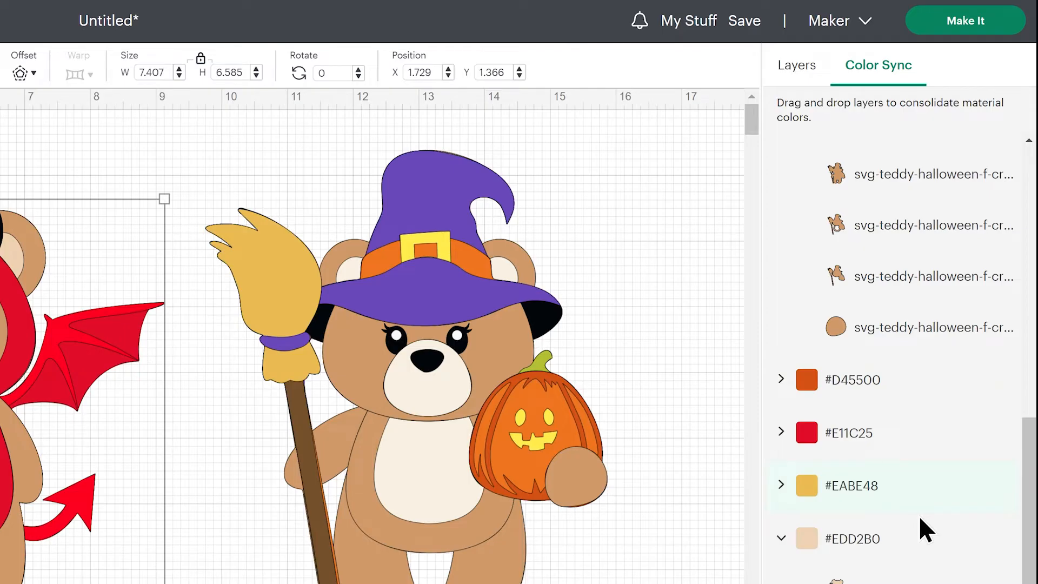
pyautogui.scroll(-5, 919, 515)
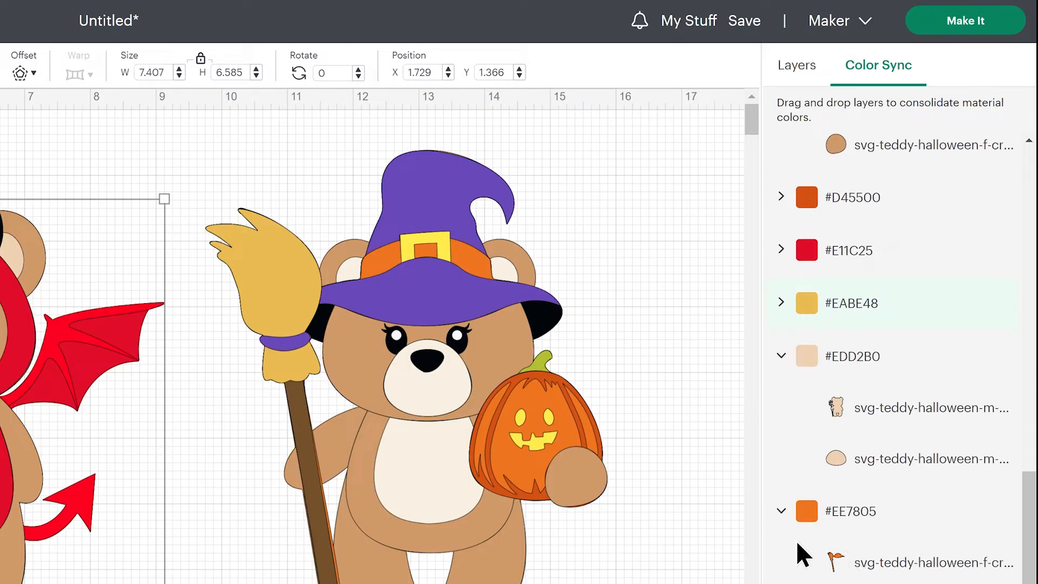
pyautogui.click(781, 511)
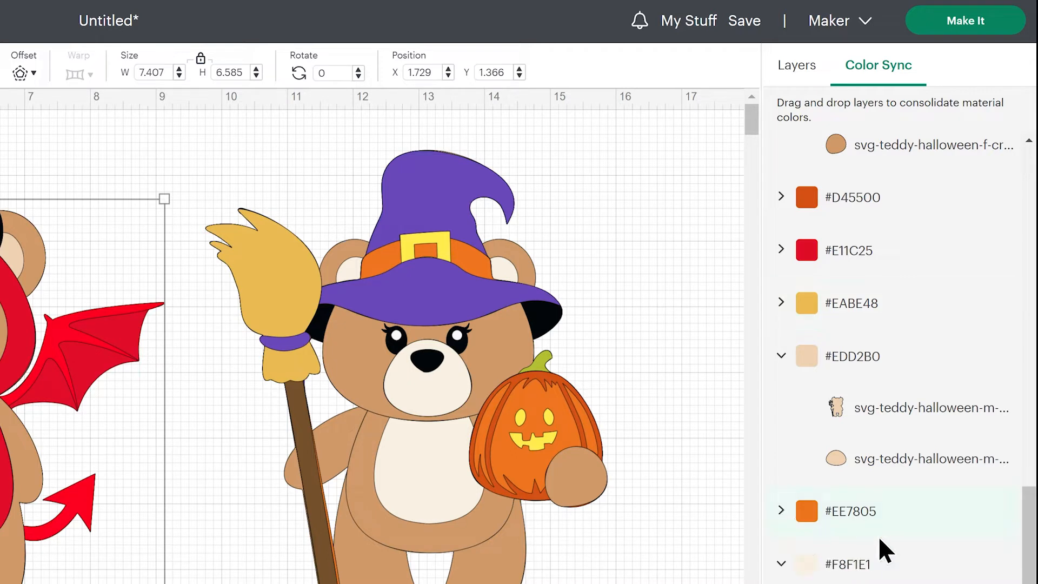
pyautogui.scroll(-10, 878, 536)
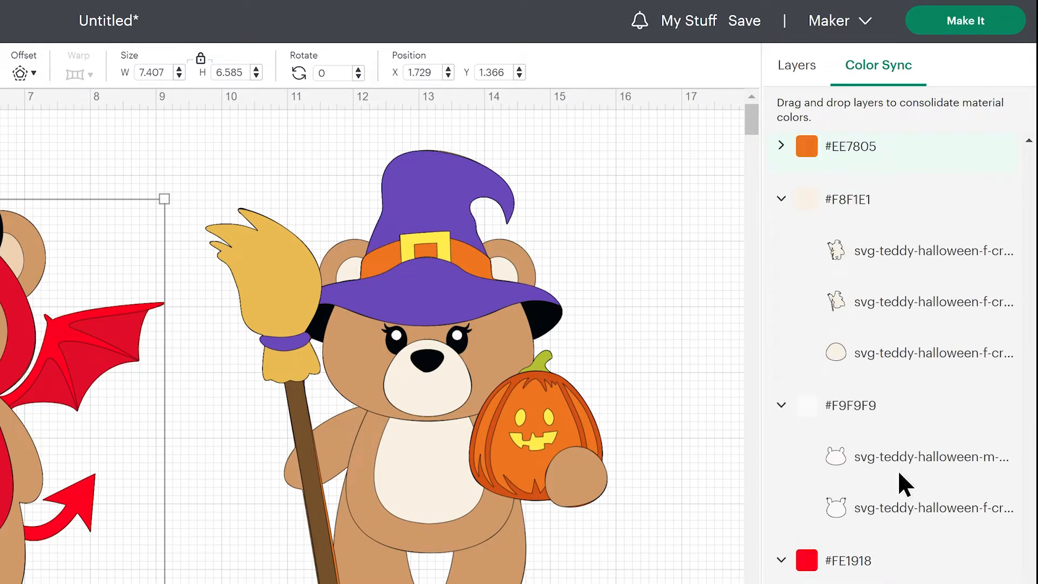
pyautogui.click(781, 560)
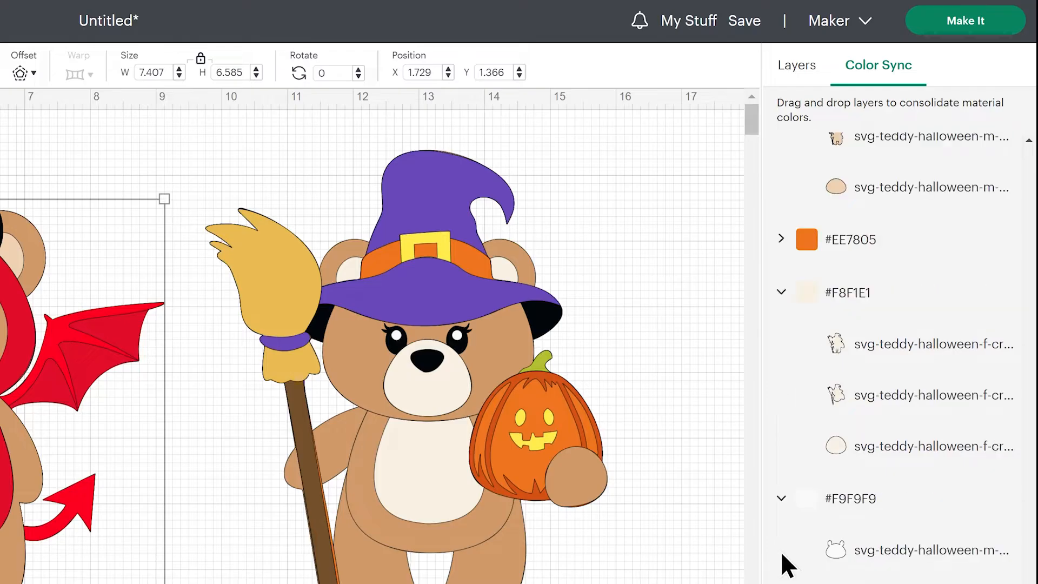
pyautogui.scroll(2, 892, 357)
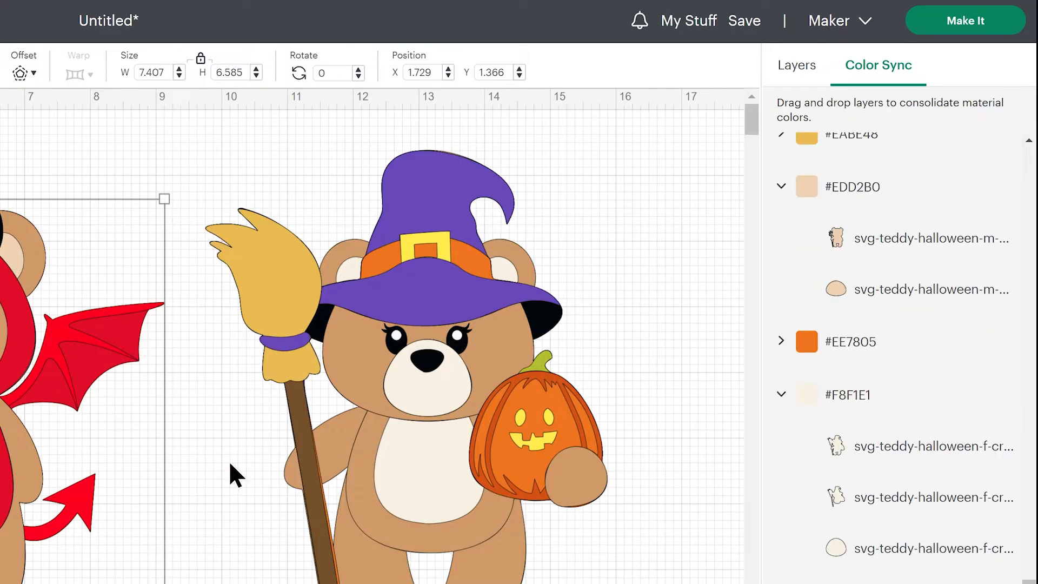
pyautogui.scroll(3, 955, 494)
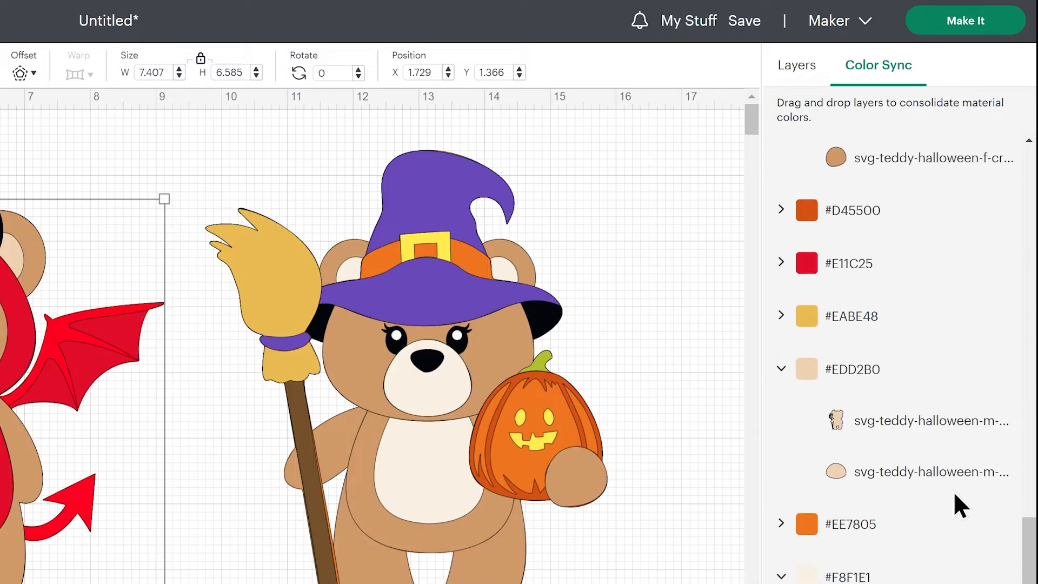
pyautogui.scroll(8, 953, 491)
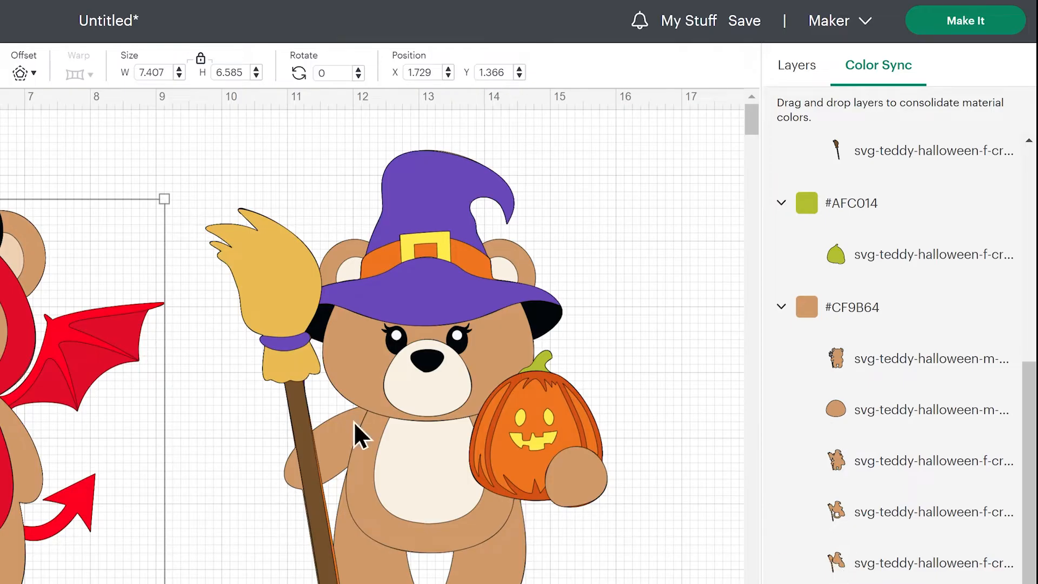
pyautogui.scroll(9, 961, 337)
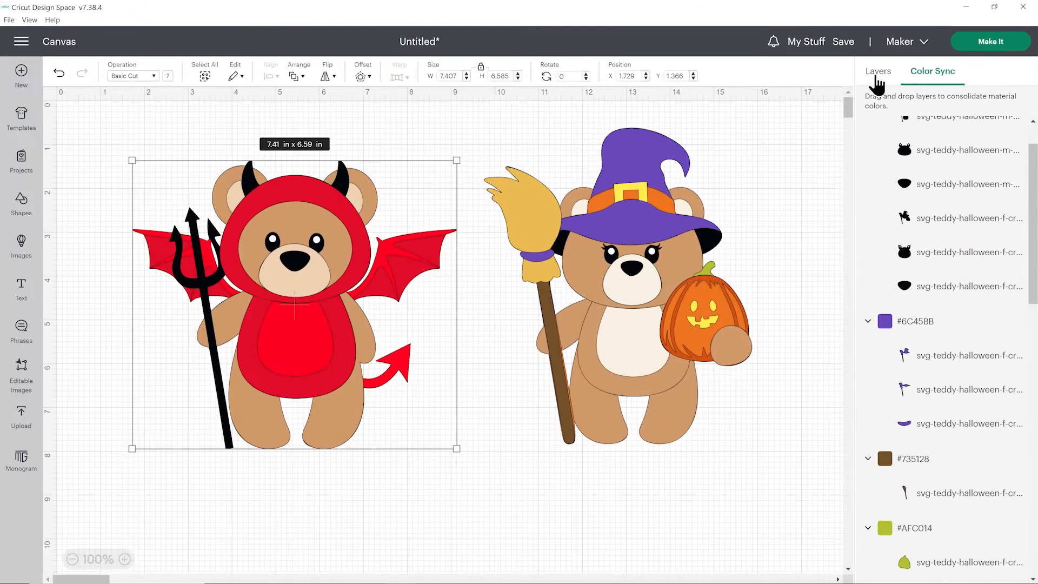
# Return to the layer list and shift the devil teddy slightly up and left to about X 1.58, Y 1.13
pyautogui.click(877, 80)
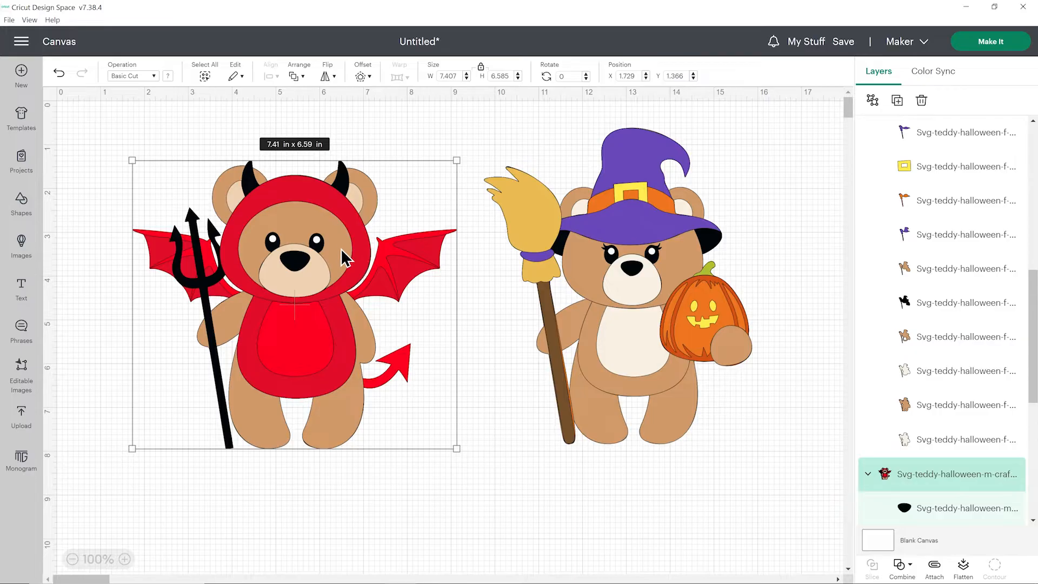
pyautogui.moveTo(355, 256); pyautogui.dragTo(348, 245)
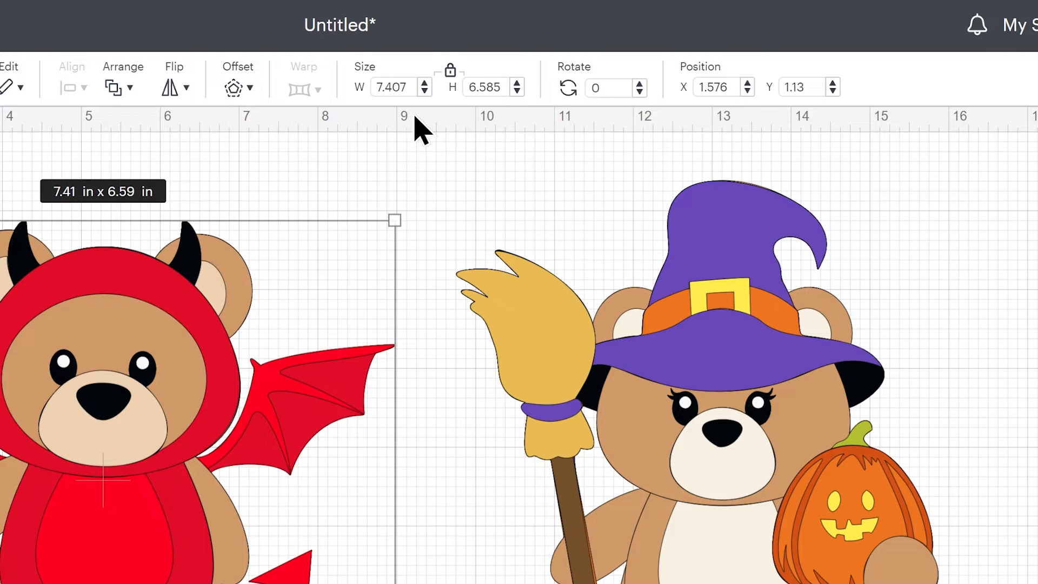
# Set the devil teddy's height to 7 in, keeping its proportions locked
pyautogui.click(403, 88)
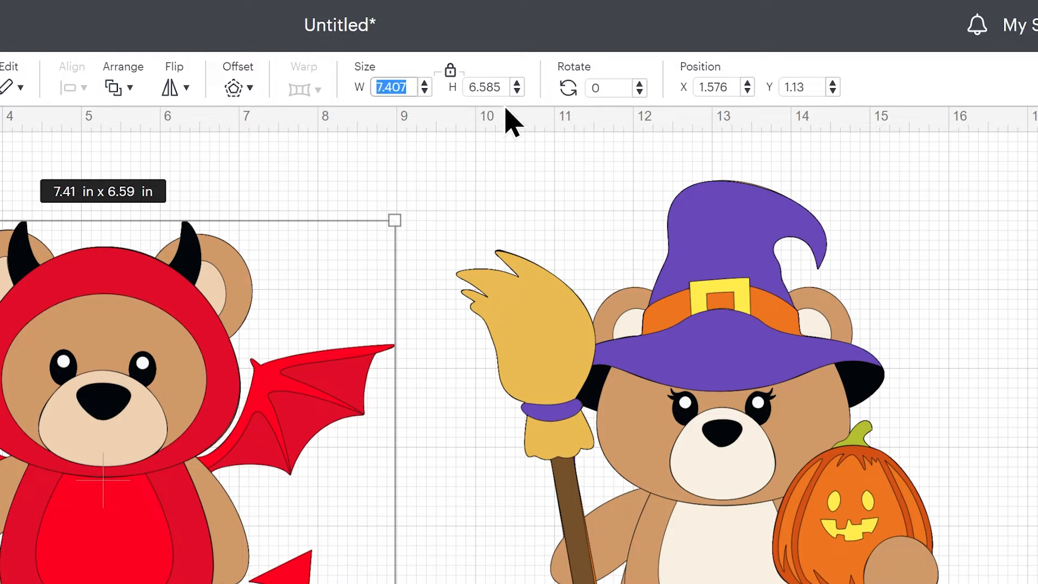
pyautogui.click(470, 86)
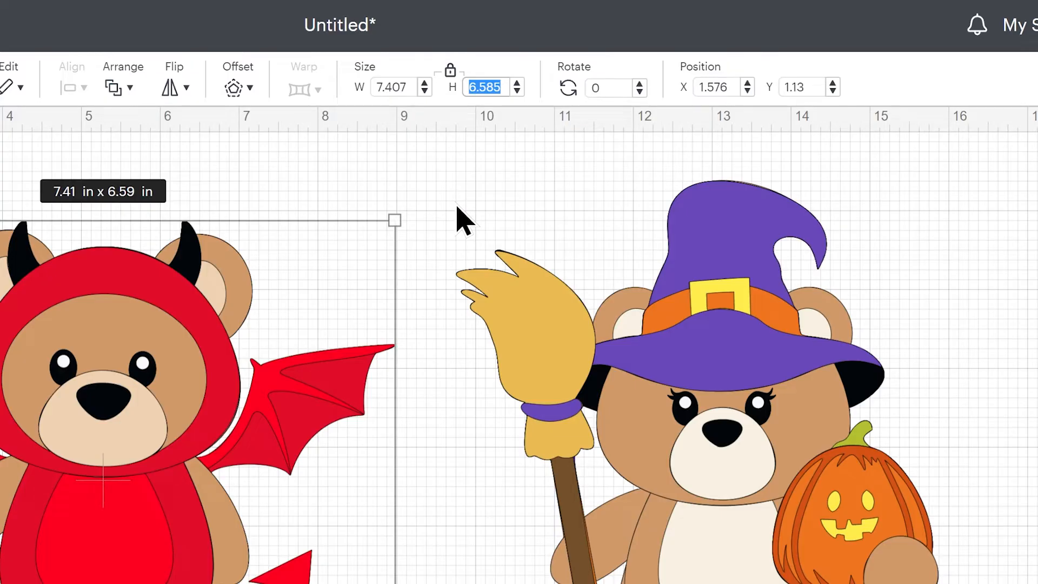
pyautogui.write('7')
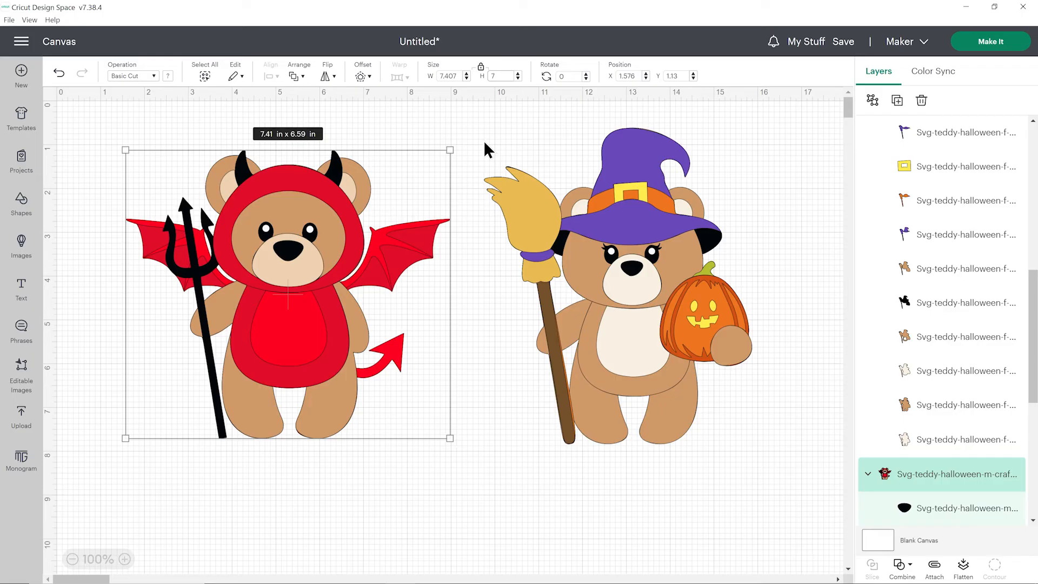
pyautogui.press('Return')
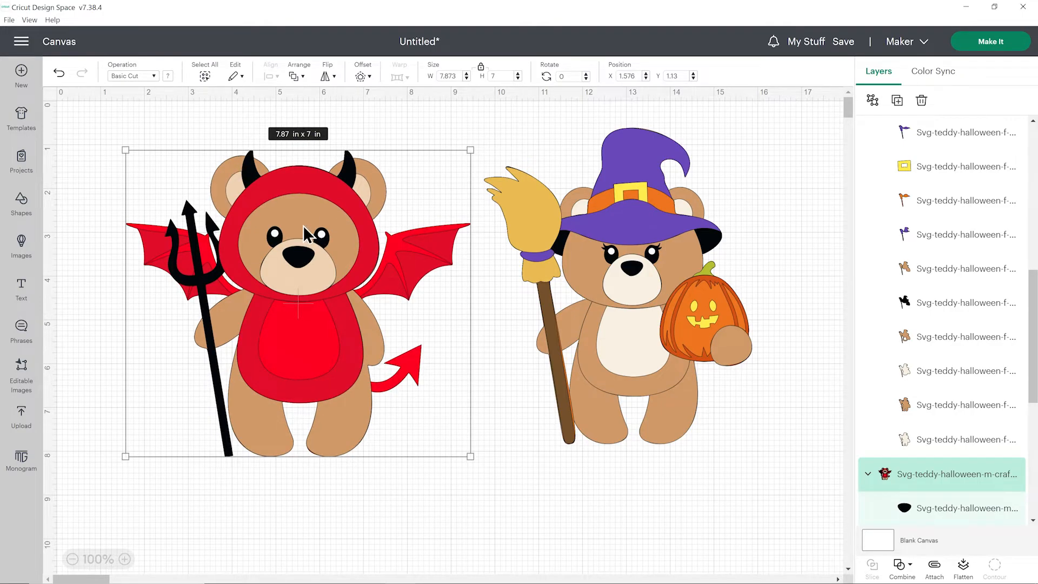
# Lower both teddies on the canvas, placing the devil at about X 1.62 and the witch at about X 10.34, Y 1.77
pyautogui.moveTo(347, 312); pyautogui.dragTo(342, 341)
pyautogui.moveTo(689, 399); pyautogui.dragTo(711, 446)
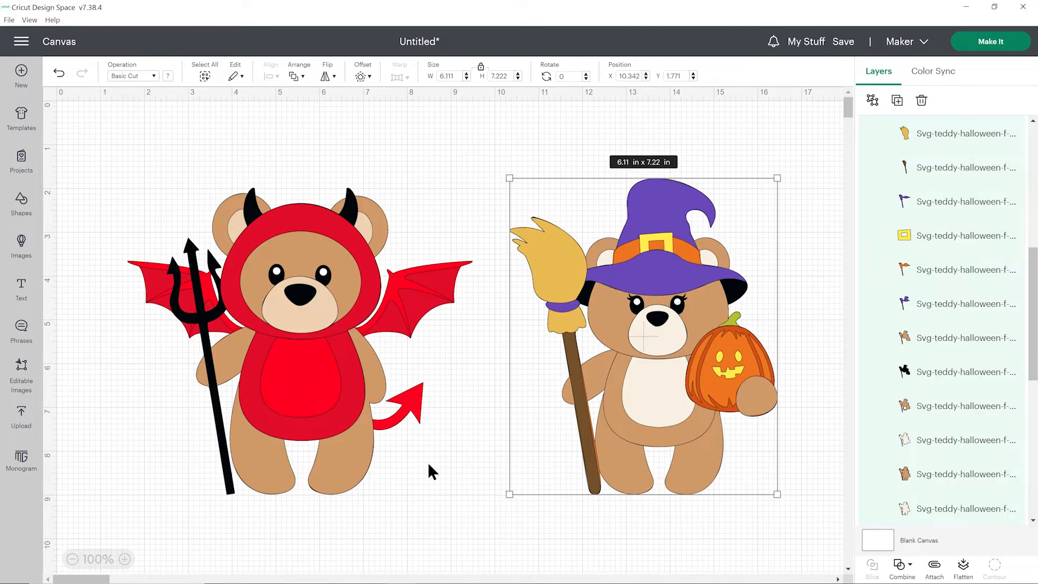
pyautogui.click(430, 479)
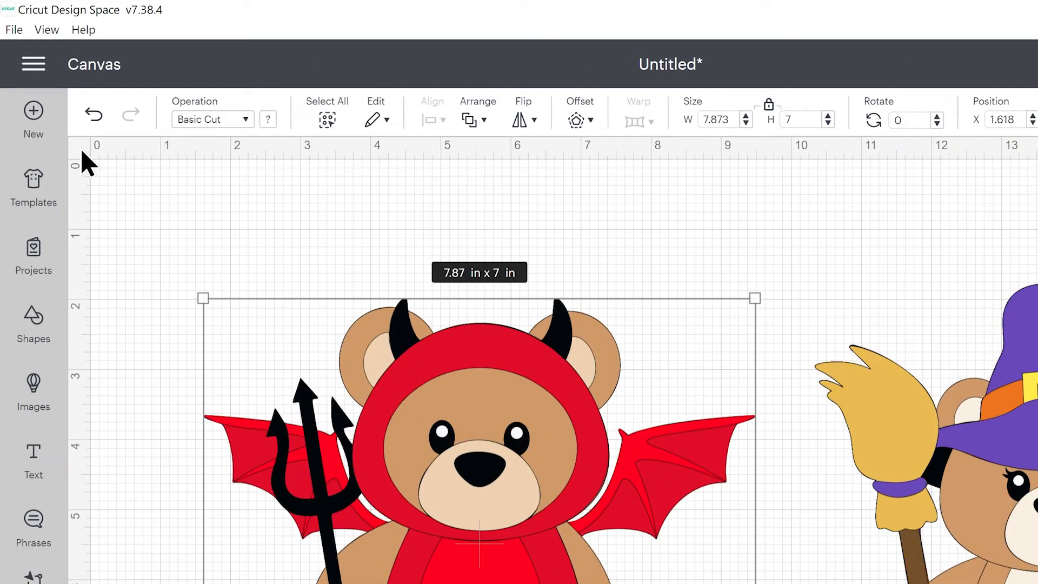
# Cycle the canvas grid through its display styles and return to the full grid
pyautogui.click(81, 149)
pyautogui.click(81, 149)
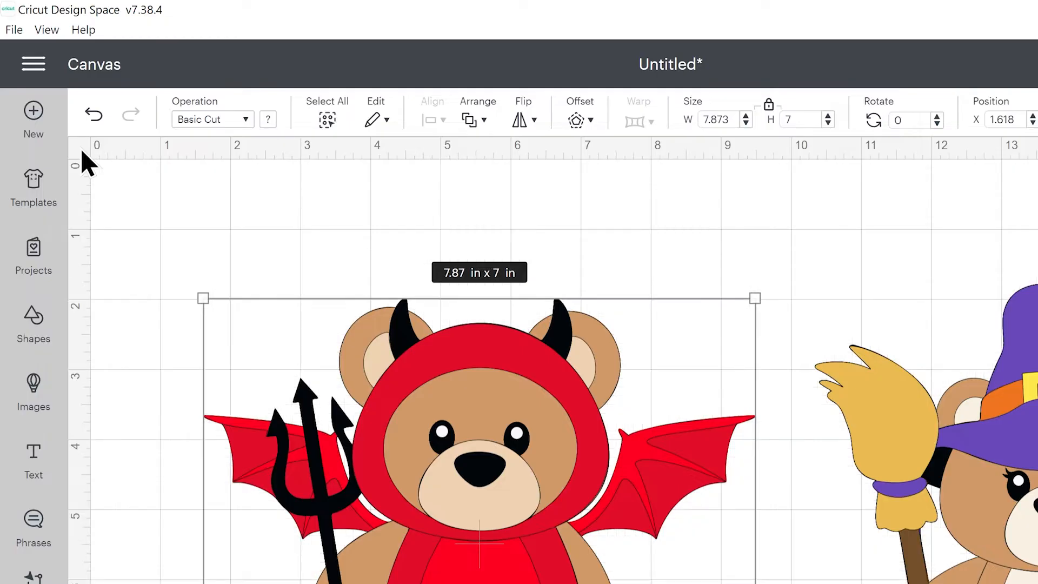
pyautogui.click(81, 148)
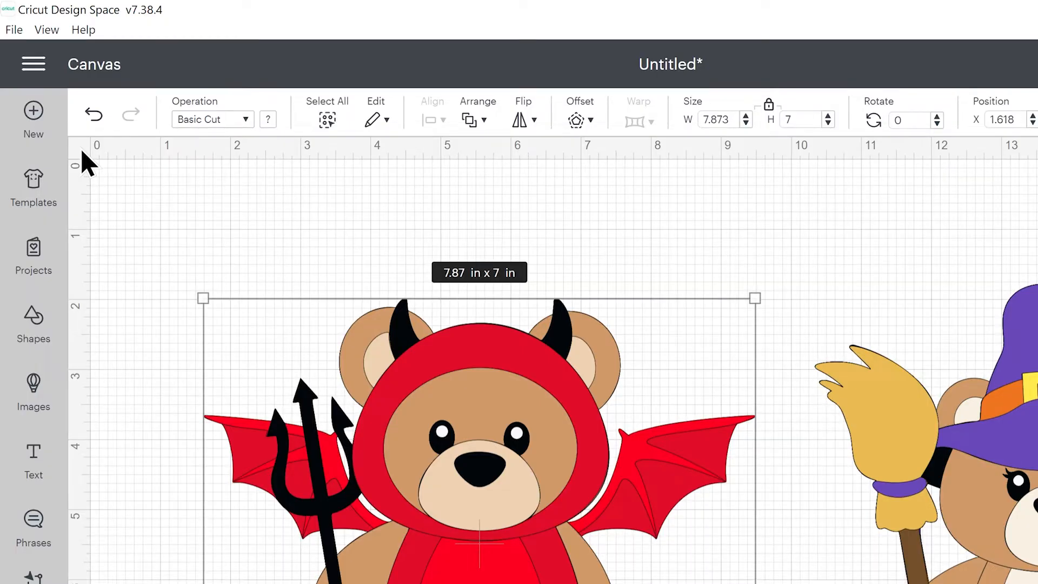
# Try the witch teddy at a height of 8 in, positioned closer to the devil at about X 9.34, Y 0.98
pyautogui.click(890, 305)
pyautogui.click(1009, 435)
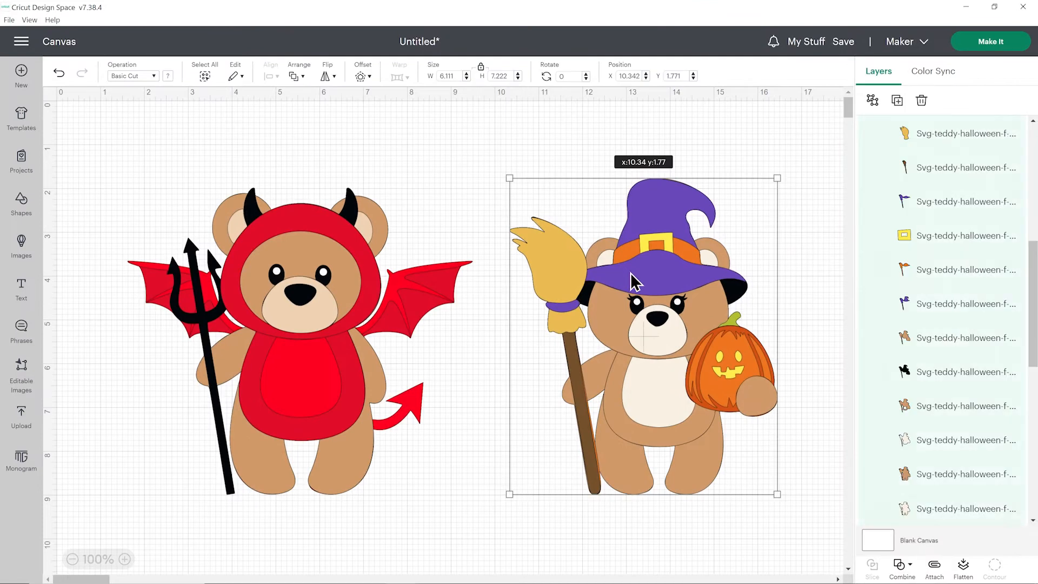
pyautogui.moveTo(640, 292); pyautogui.dragTo(612, 292)
pyautogui.click(498, 76)
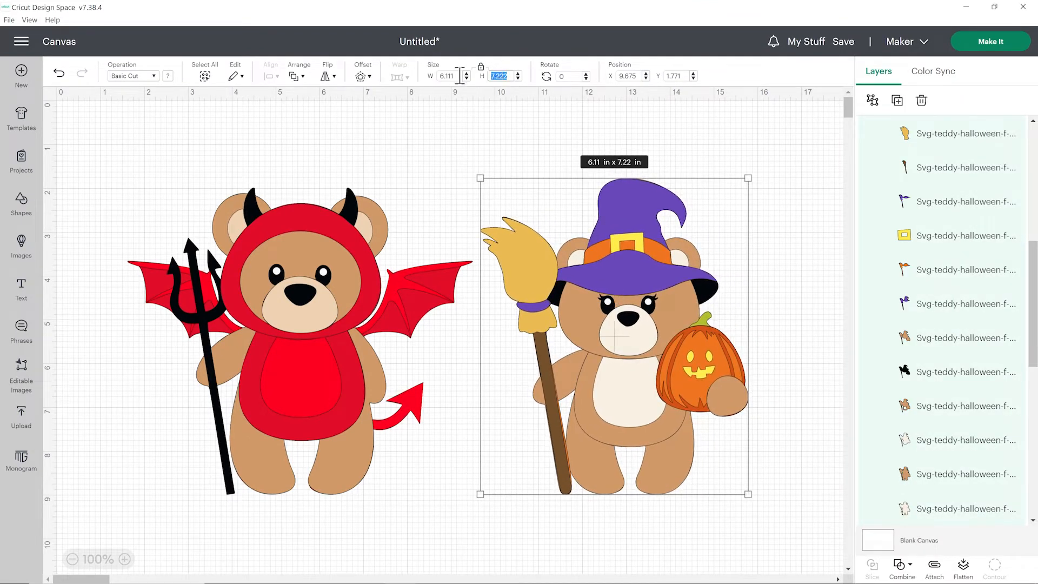
pyautogui.write('8')
pyautogui.press('Return')
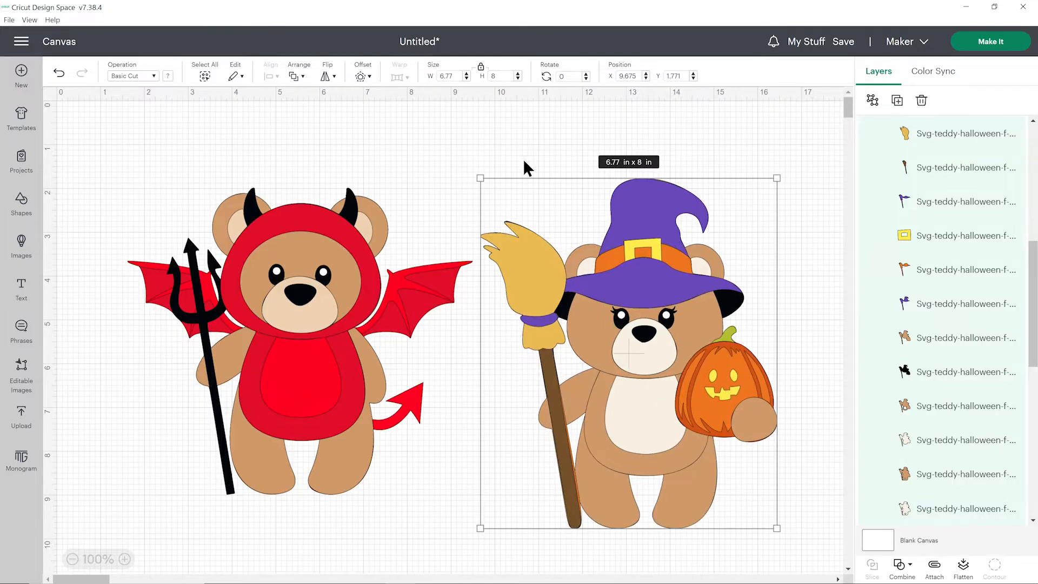
pyautogui.moveTo(652, 360); pyautogui.dragTo(638, 326)
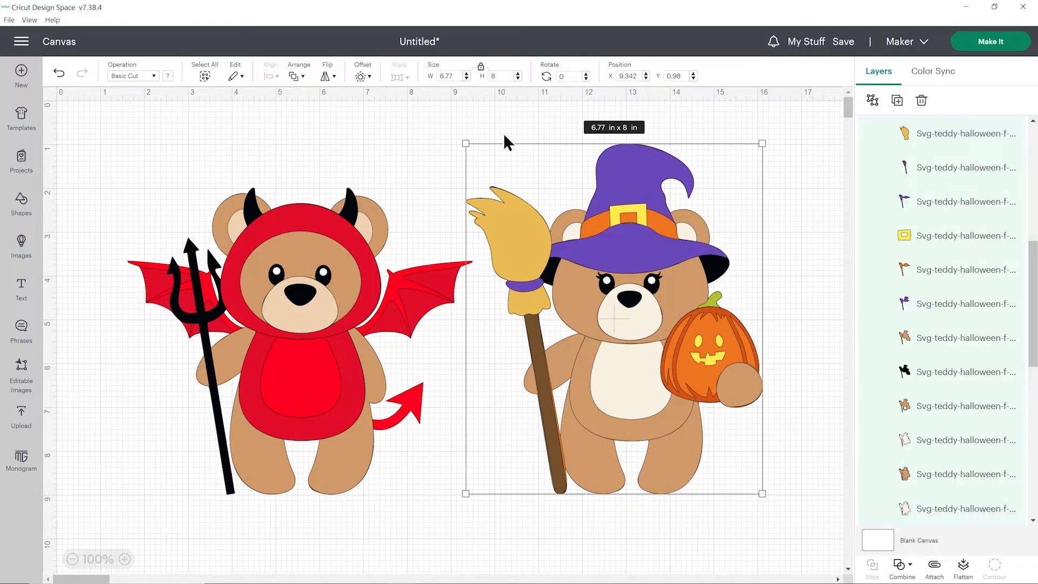
# Set the witch teddy's height to 7.5 in and reposition it beside the devil at about X 9.15, Y 1.51
pyautogui.click(492, 76)
pyautogui.press('Return')
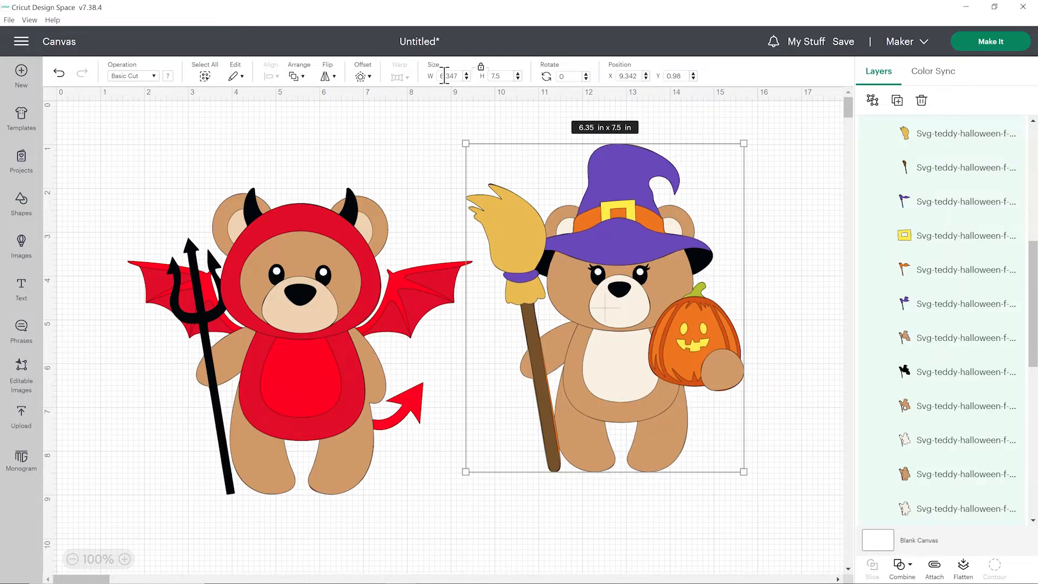
pyautogui.moveTo(589, 327); pyautogui.dragTo(582, 347)
pyautogui.click(832, 314)
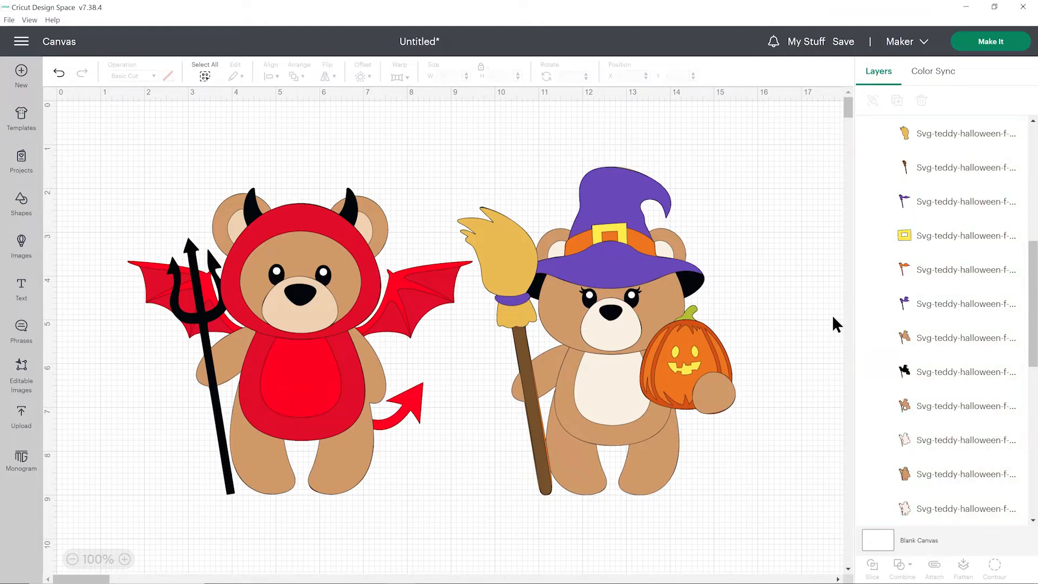
pyautogui.click(711, 342)
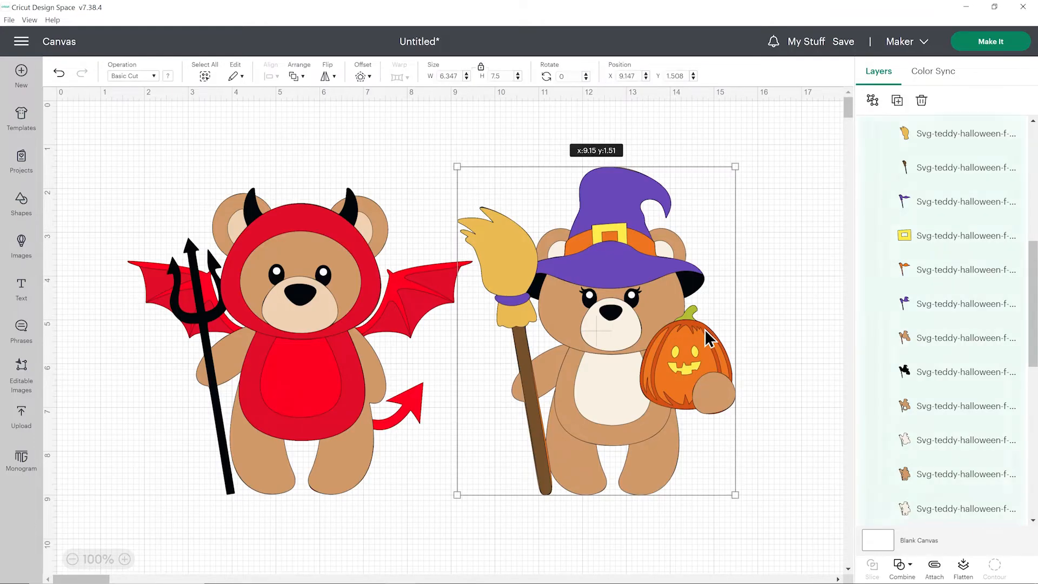
pyautogui.click(802, 290)
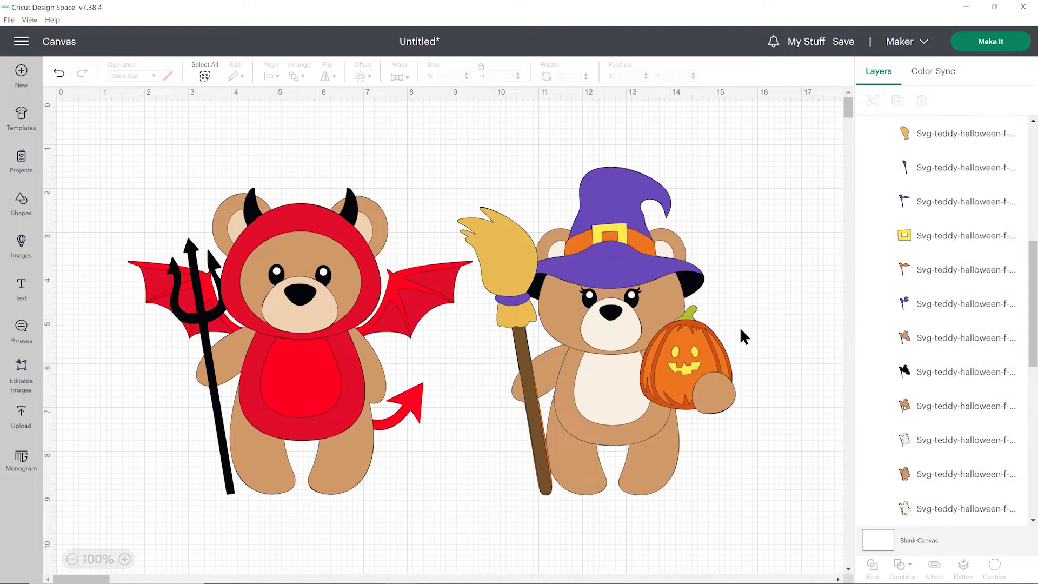
# Proceed to the cutting mats, set mat 1's material size to 8.3 in x 11.7 in (A4) and nudge its smaller bear-head shape slightly right
pyautogui.click(1002, 46)
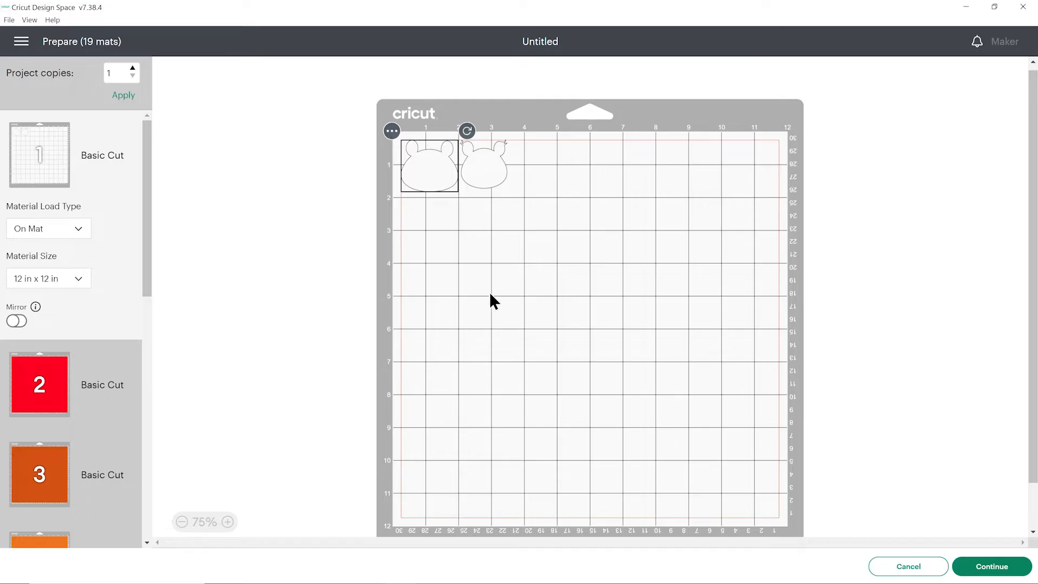
pyautogui.click(77, 281)
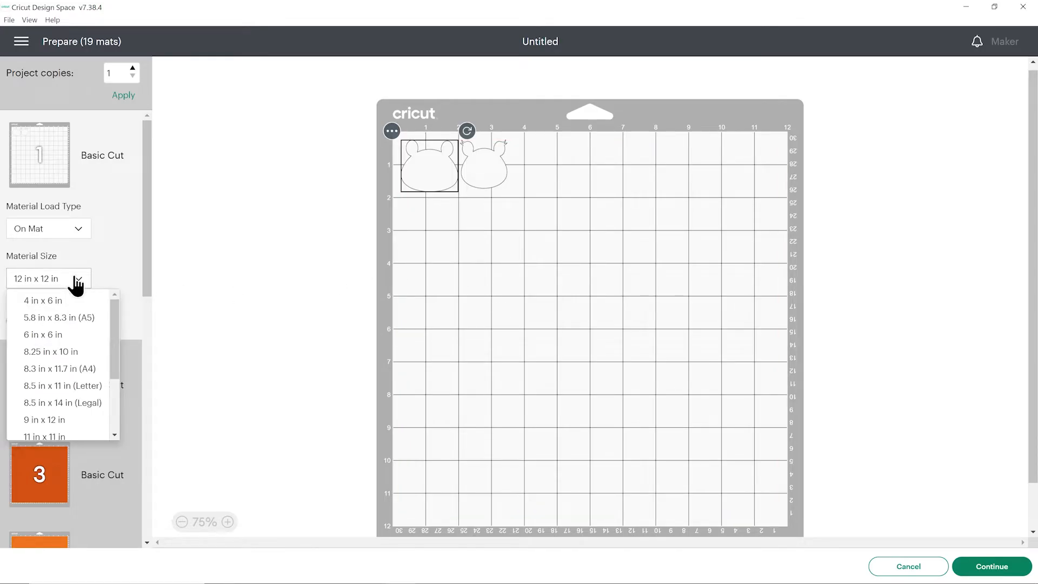
pyautogui.click(72, 370)
pyautogui.click(480, 169)
pyautogui.moveTo(479, 169)
pyautogui.mouseDown()
pyautogui.moveTo(494, 170)
pyautogui.moveTo(483, 172)
pyautogui.mouseUp()
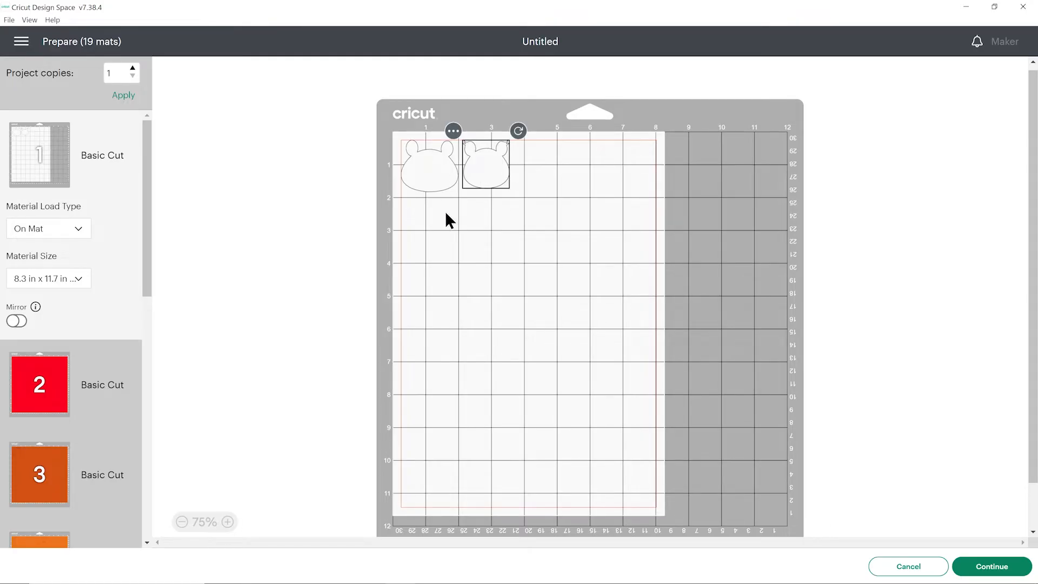
# Review the red mat 2 layout and the sequence of coloured mats through mat 18
pyautogui.click(71, 358)
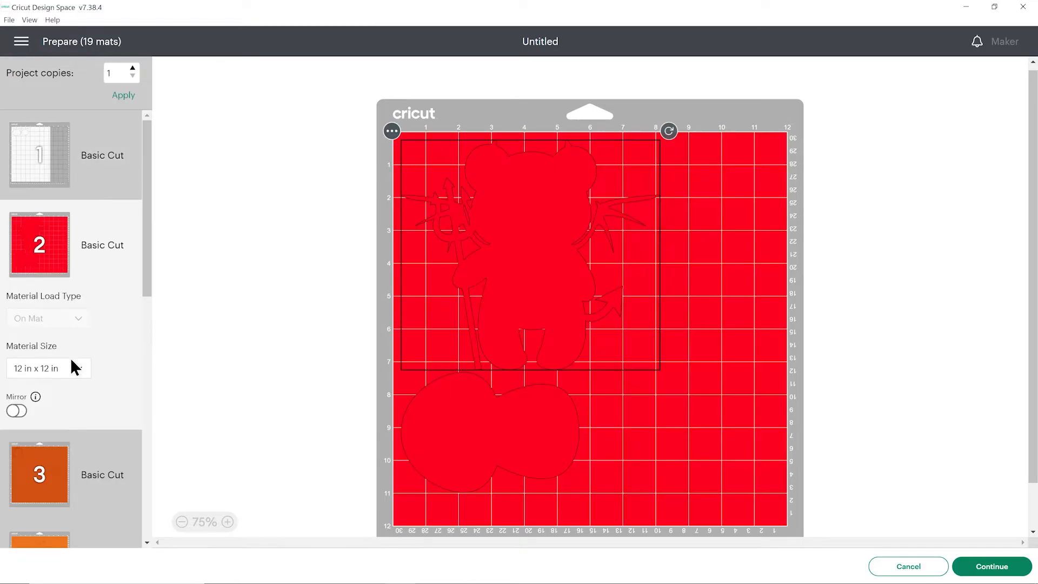
pyautogui.scroll(-6, 88, 262)
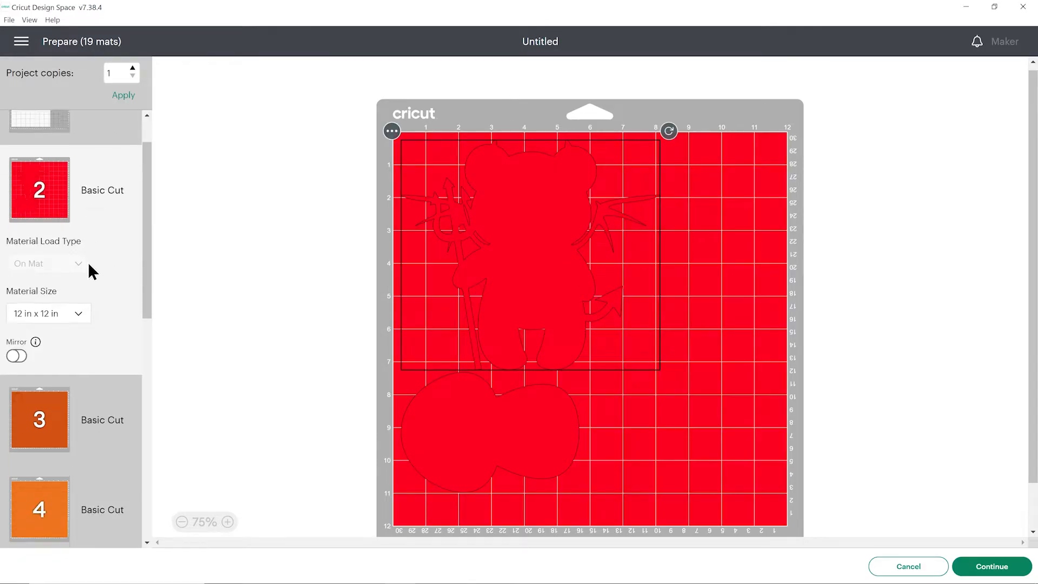
pyautogui.scroll(-4, 85, 262)
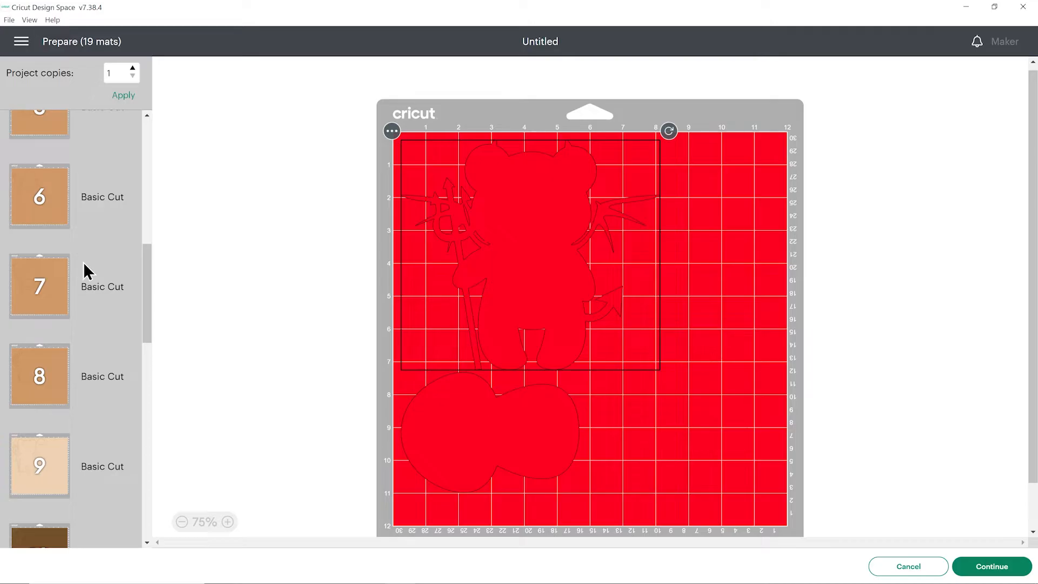
pyautogui.scroll(-6, 83, 262)
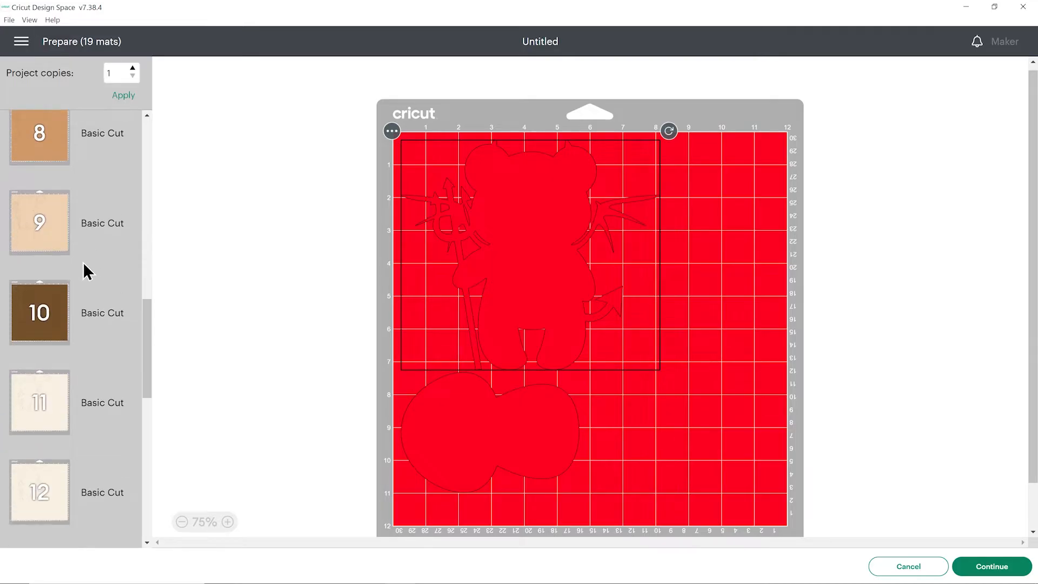
pyautogui.scroll(-2, 82, 261)
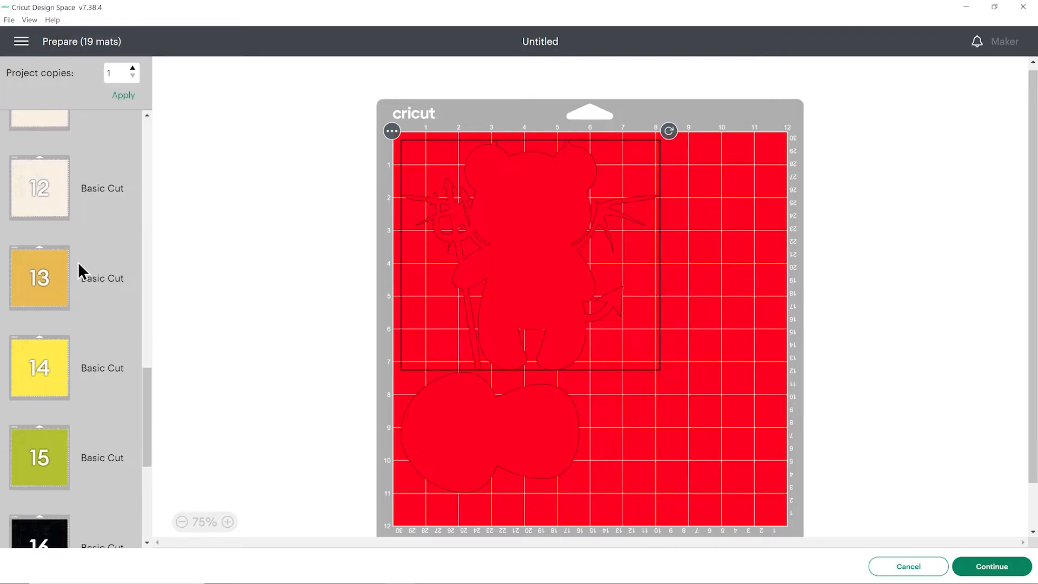
pyautogui.scroll(-5, 80, 261)
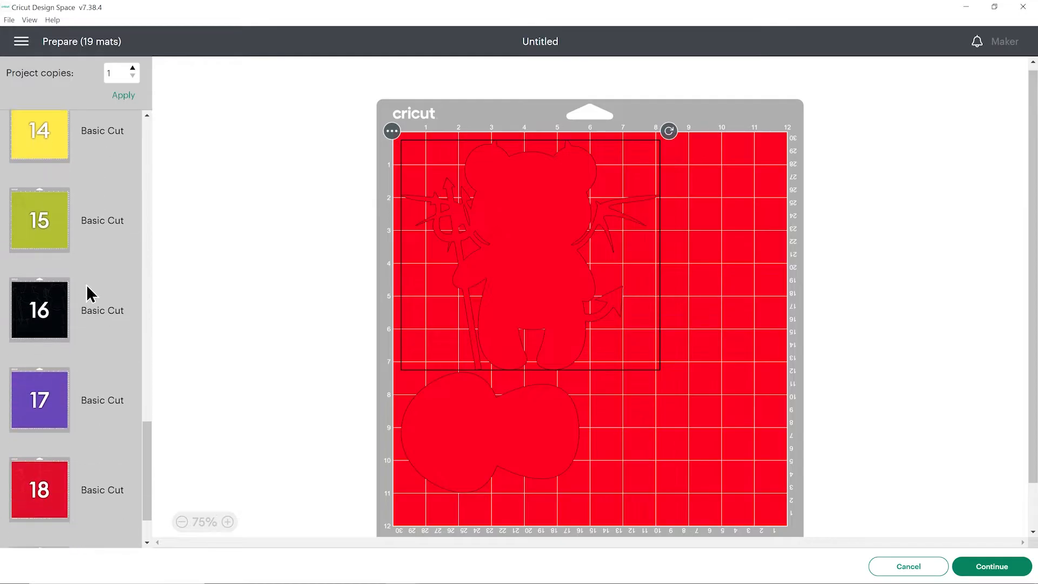
# On the yellow mat 14, move the small buckle shape slightly closer to the large pumpkin shape
pyautogui.scroll(1, 87, 273)
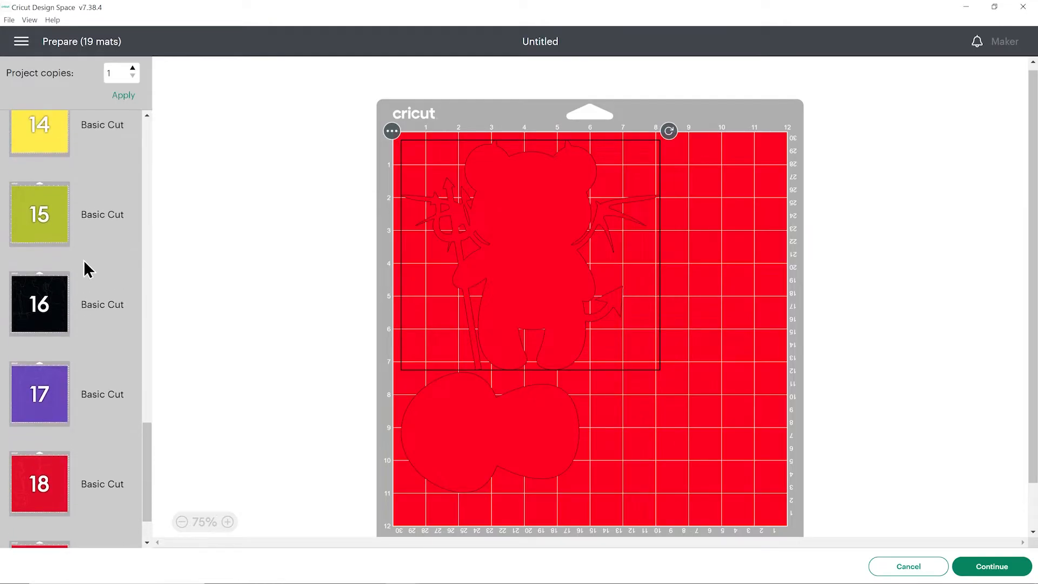
pyautogui.click(80, 230)
pyautogui.click(87, 145)
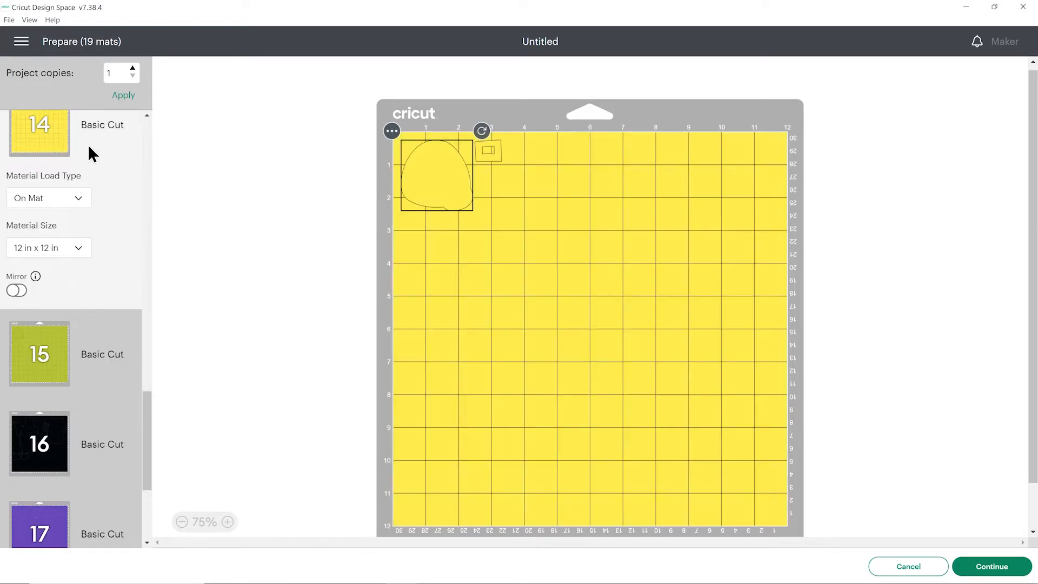
pyautogui.click(557, 253)
pyautogui.moveTo(501, 158); pyautogui.dragTo(490, 162)
pyautogui.click(488, 177)
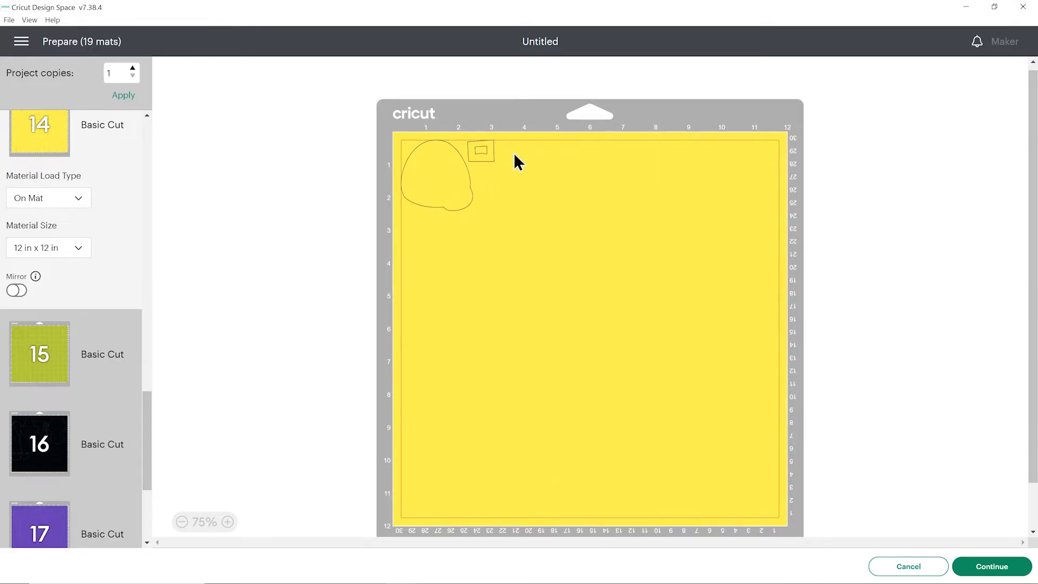